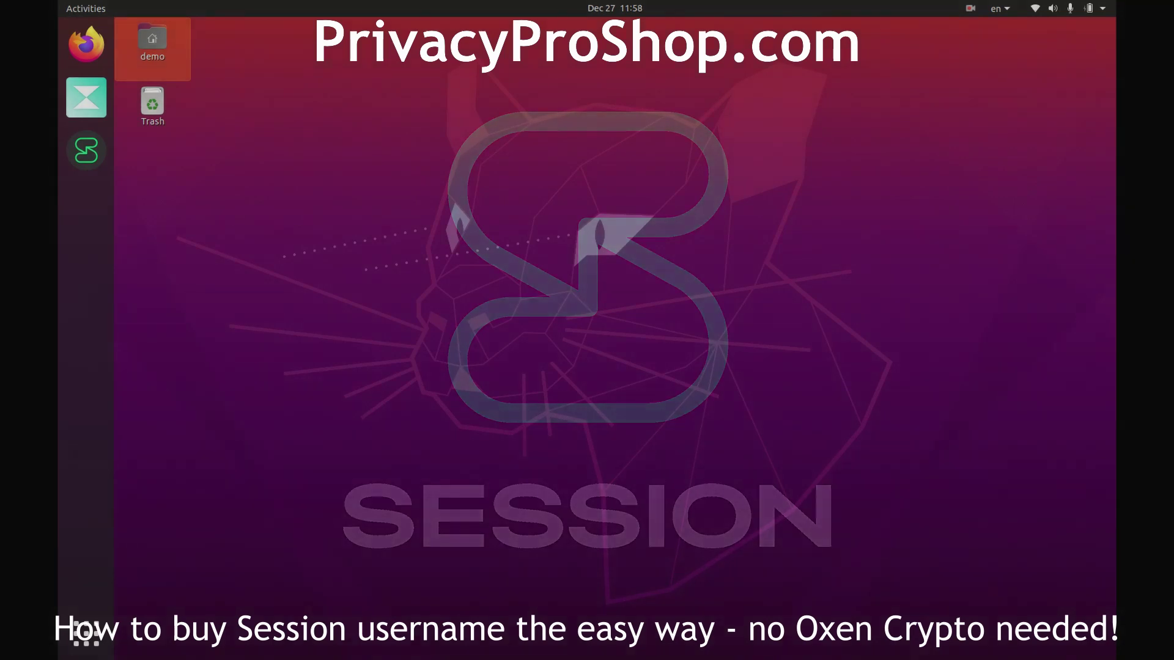
- Open oxen.io in Firefox and browse the Oxen wallet downloads for each platform
left_click(85, 44)
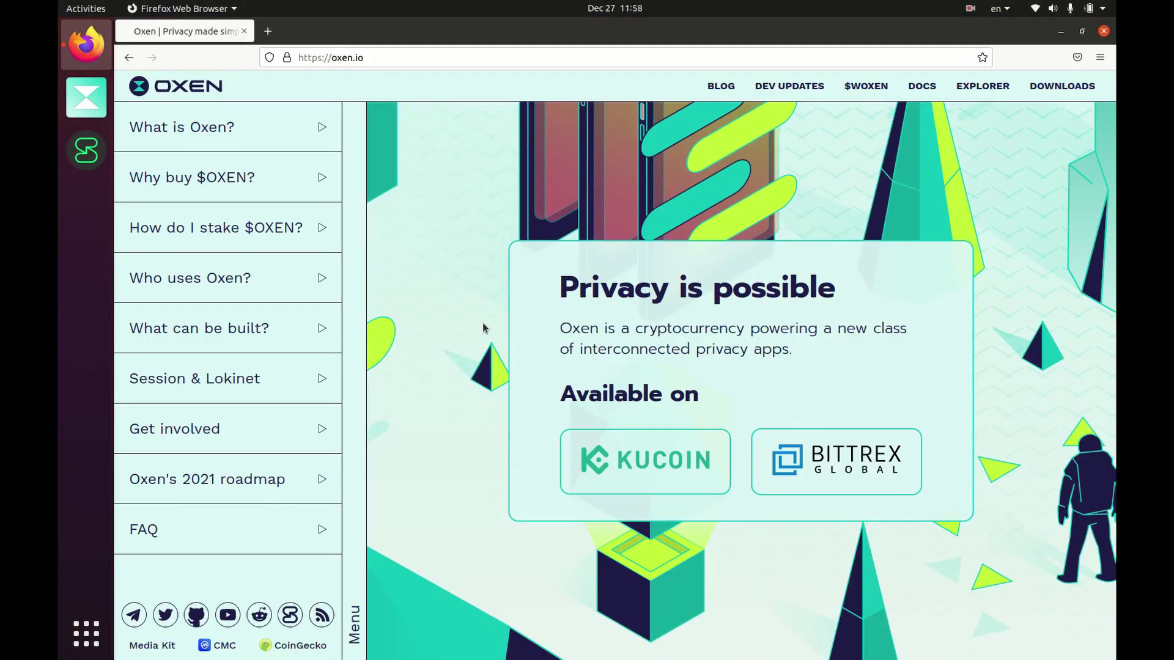
left_click(1043, 91)
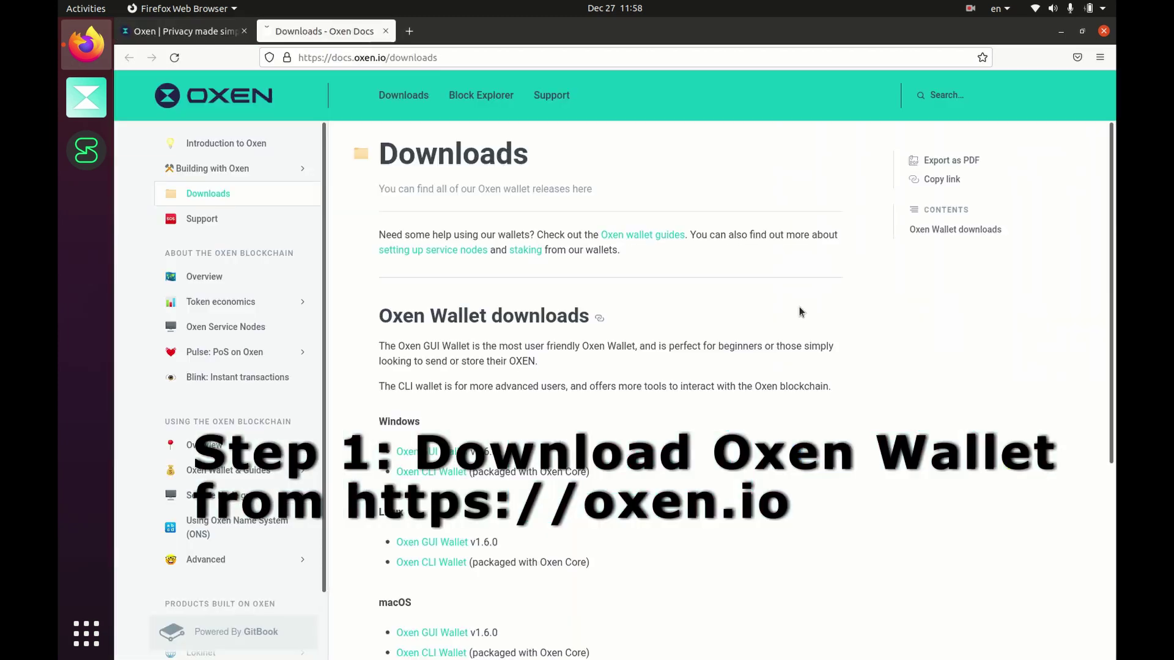
scroll(799, 311, "down", 3)
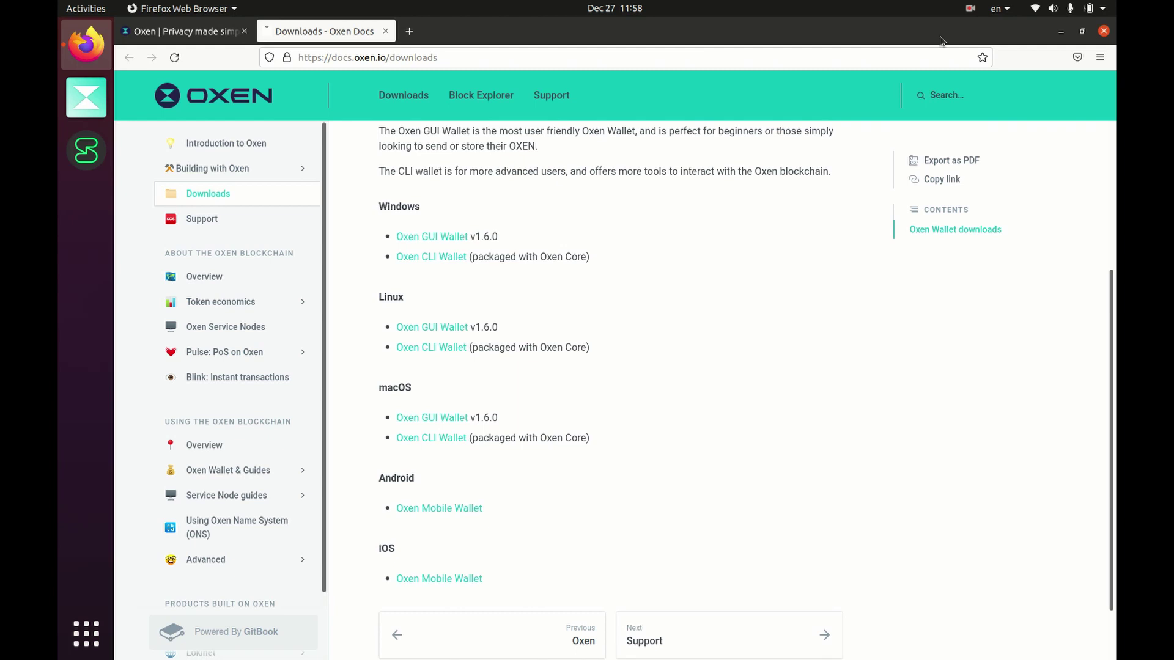
- Close Firefox and start the Oxen wallet in English using the remote daemon settings
left_click(1103, 30)
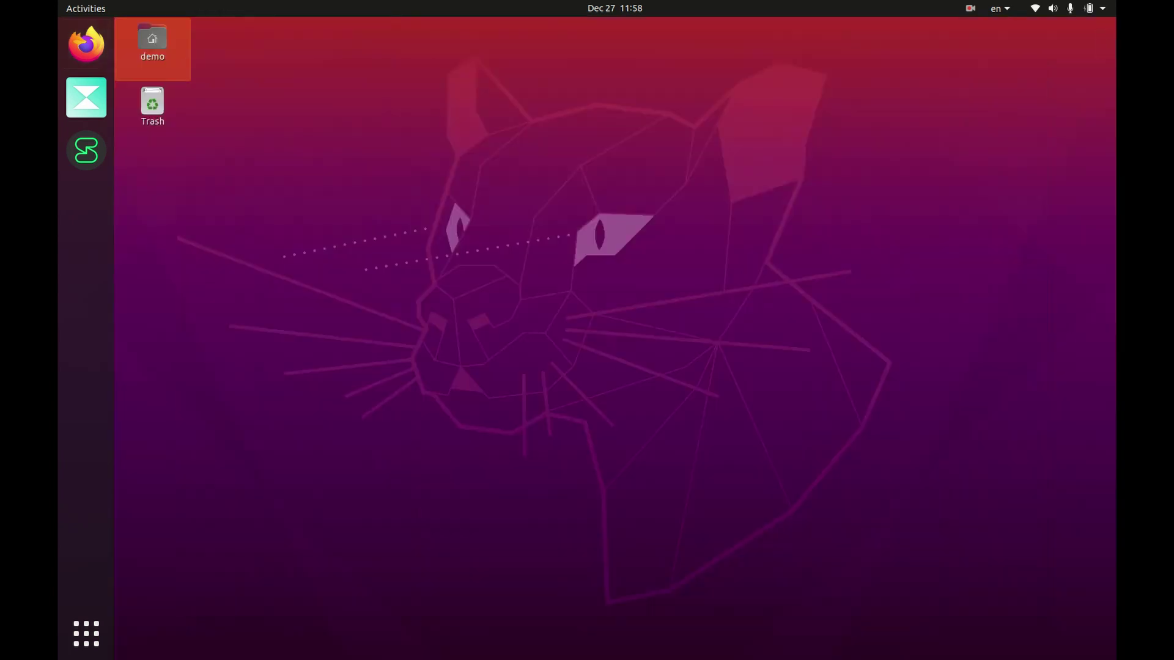
left_click(78, 107)
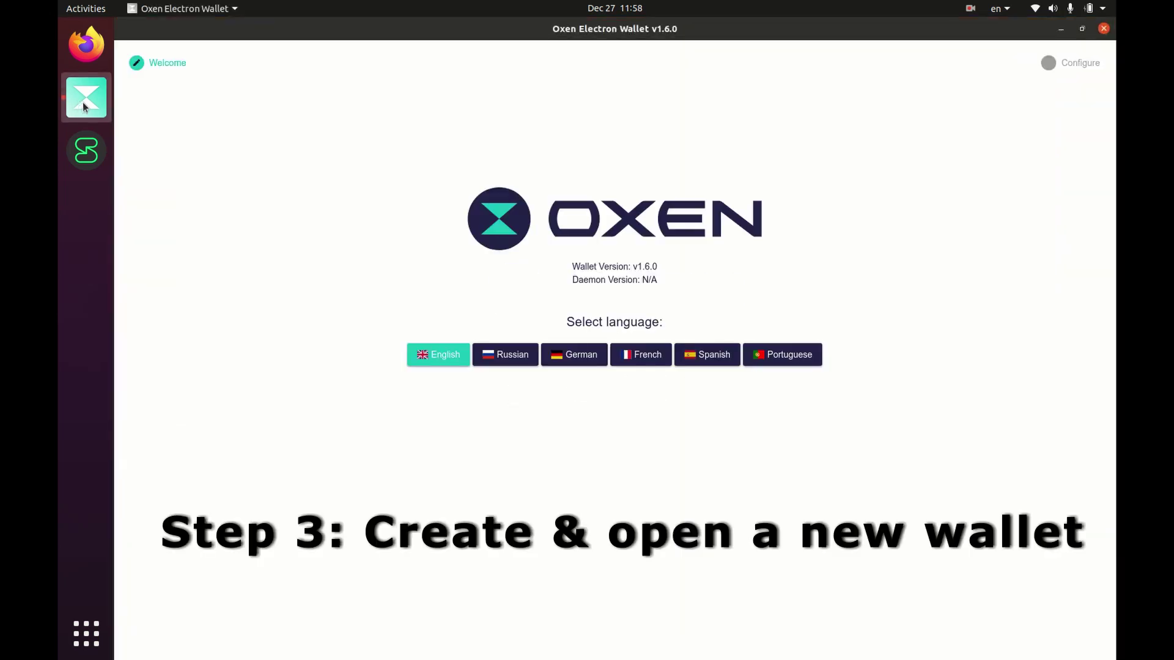
left_click(431, 355)
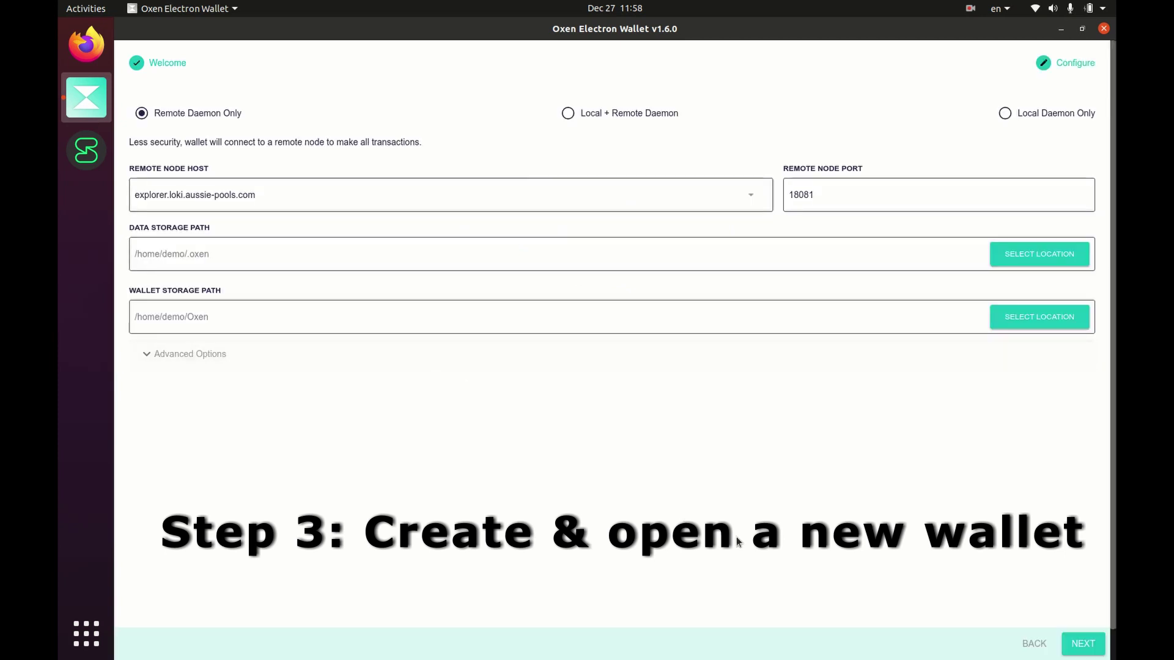
left_click(1079, 645)
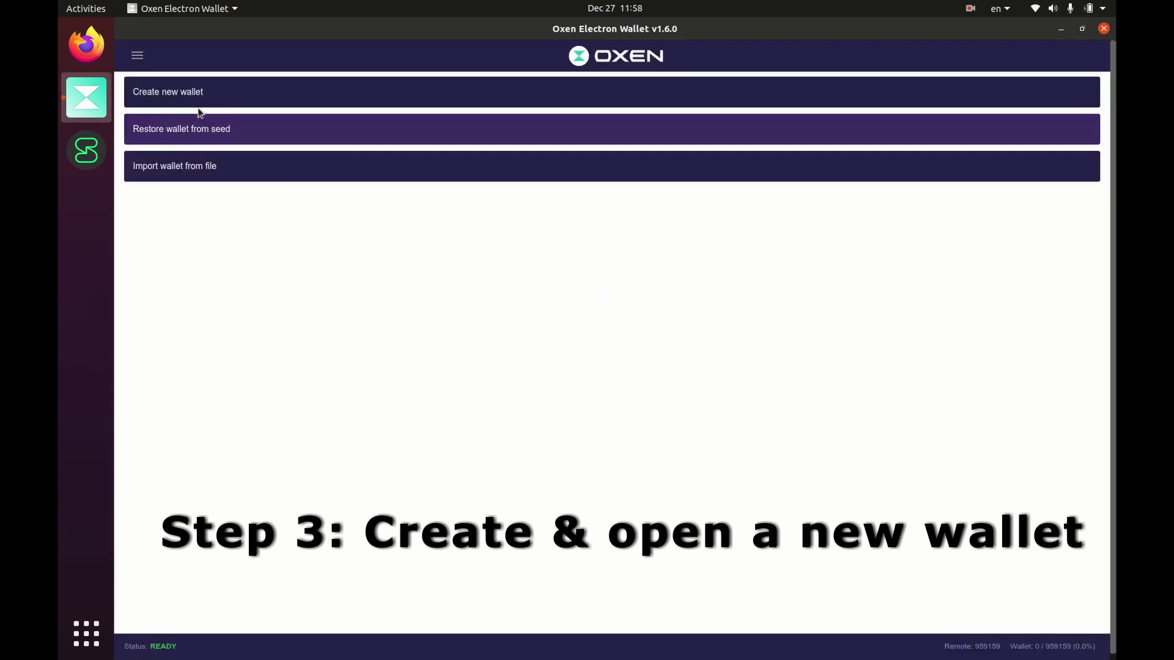
- Create the wallet 'my own wallet' with no password and open it at 0 OXEN
left_click(190, 93)
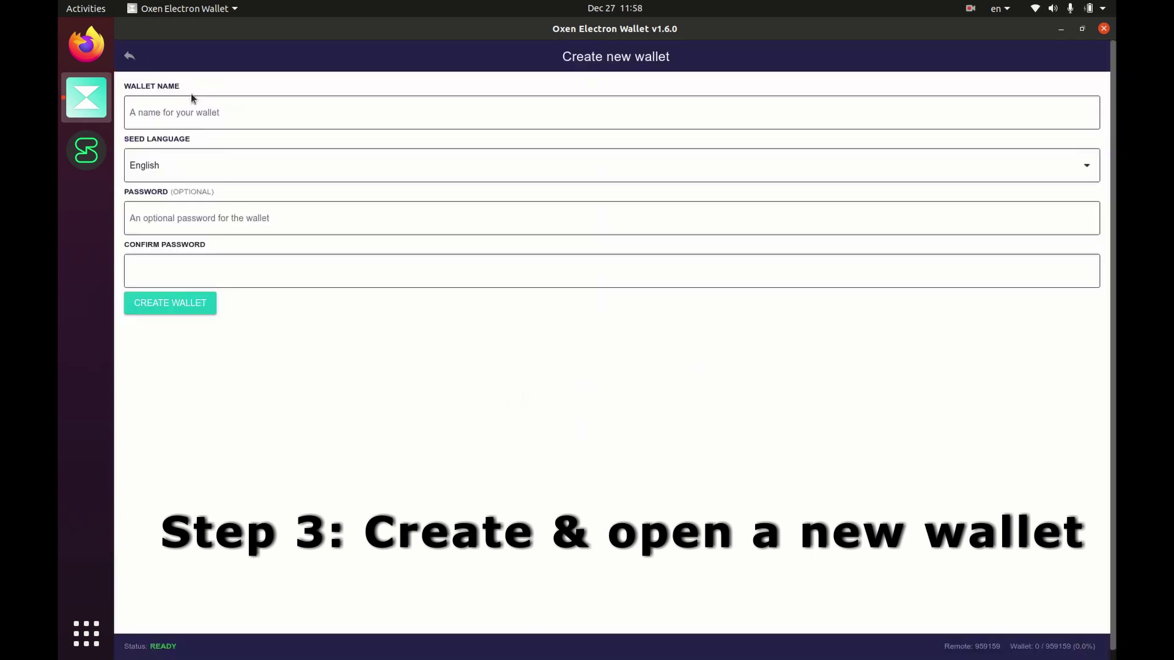
left_click(193, 101)
type("my own wallet")
left_click(165, 309)
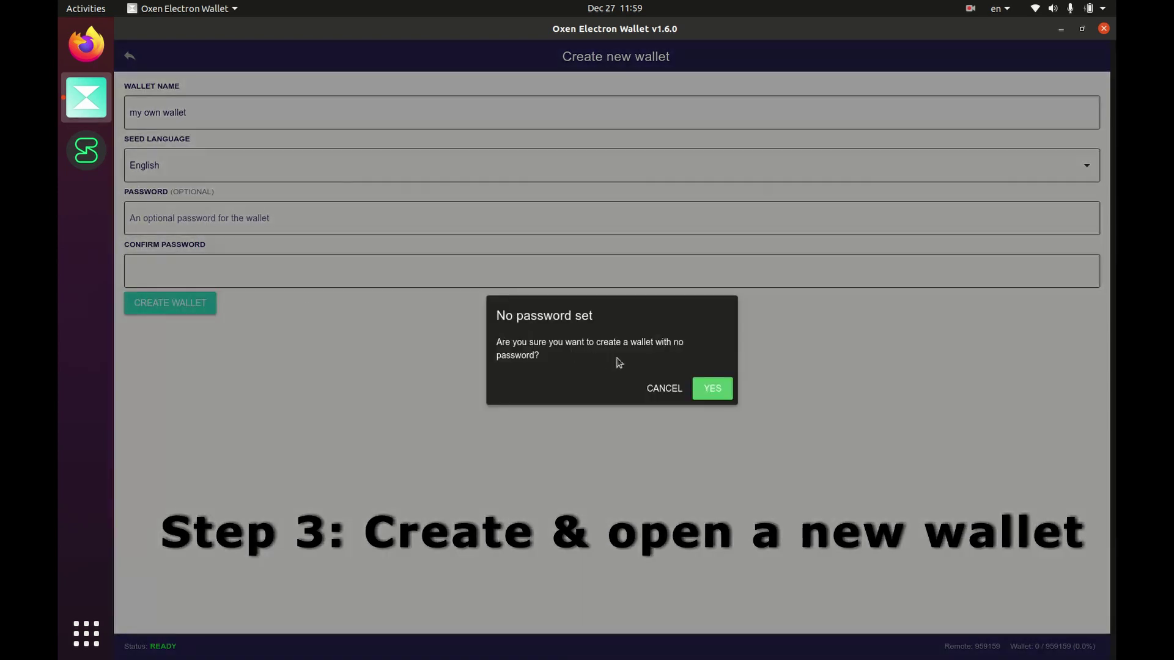
left_click(706, 387)
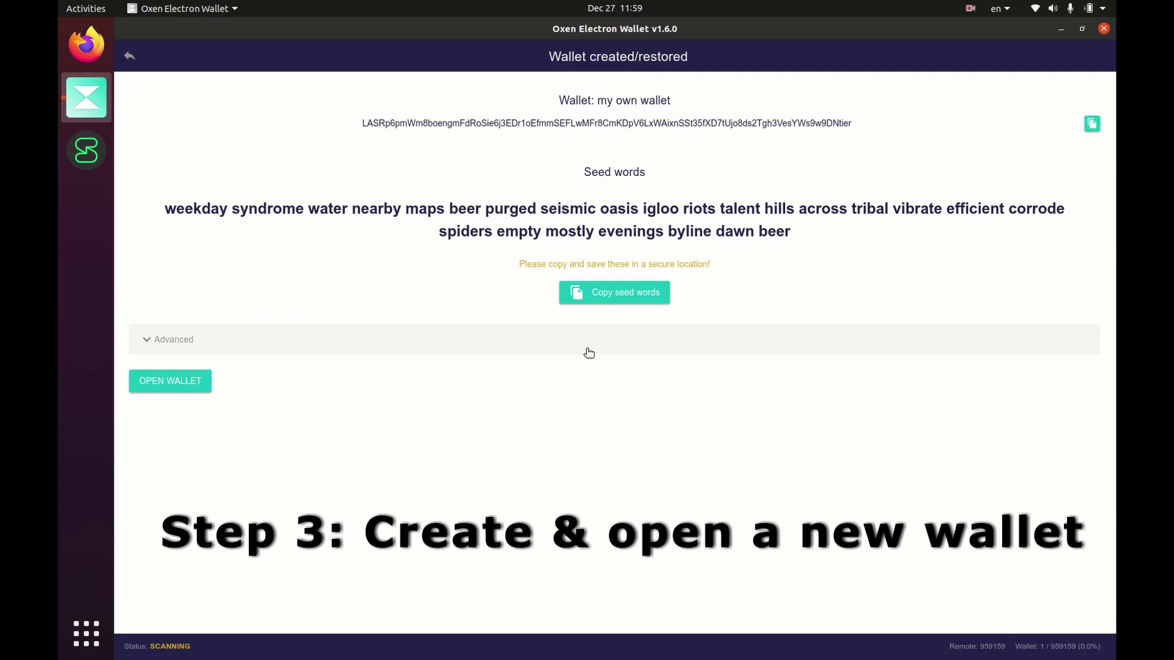
left_click(194, 390)
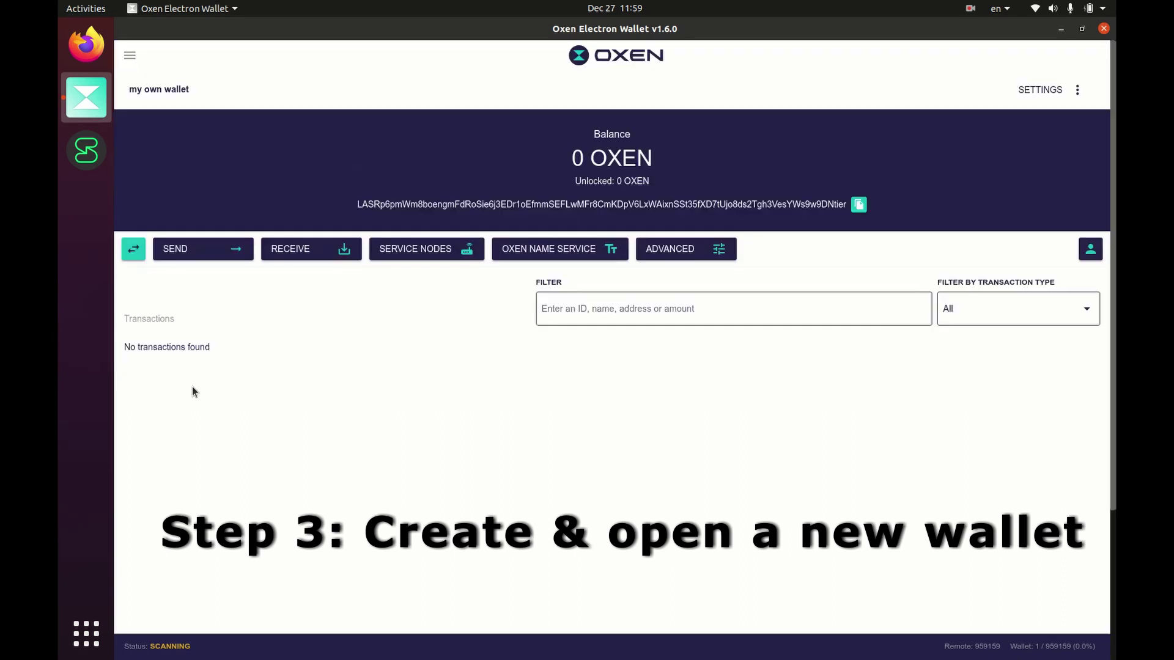
- Go from the privacyproshop.com cart with the $10 Session name purchase to checkout
left_click(86, 45)
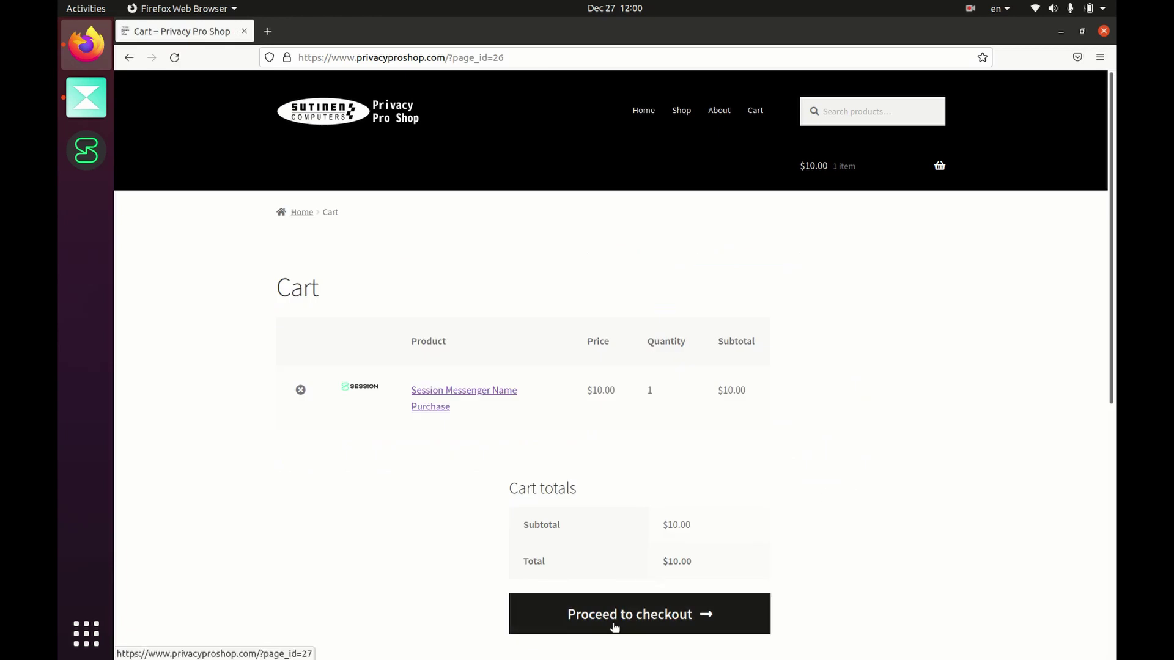
left_click(614, 628)
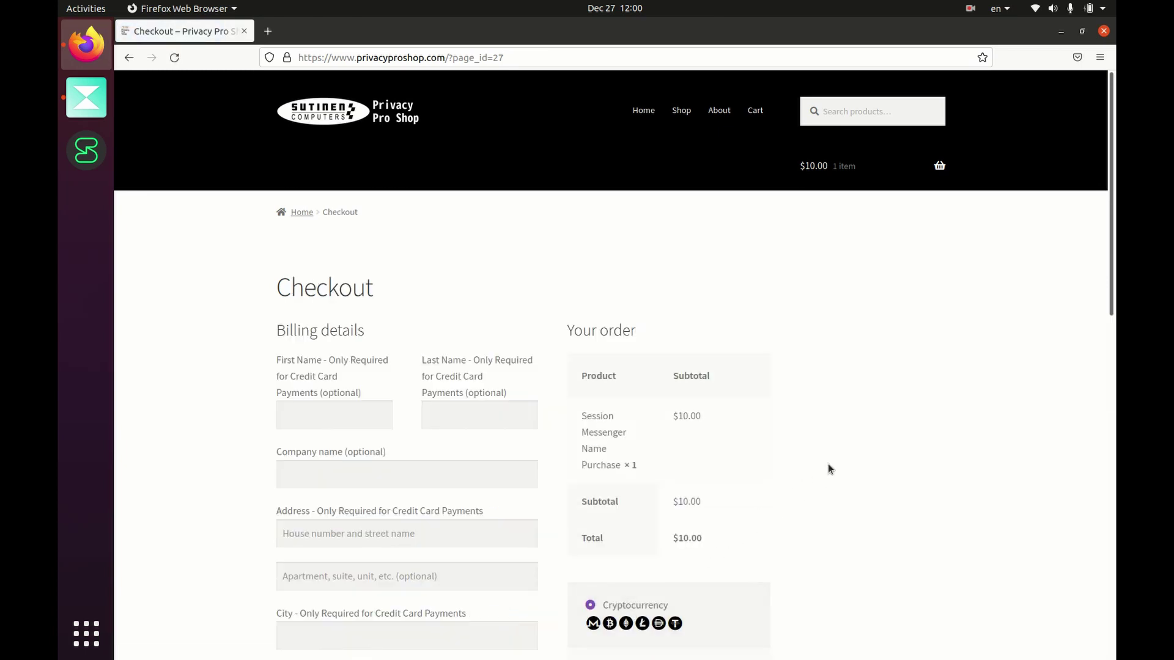
- Set billing state to Arizona and ZIP to 85086, keeping Monero as payment currency
scroll(828, 464, "down", 1)
scroll(829, 468, "down", 1)
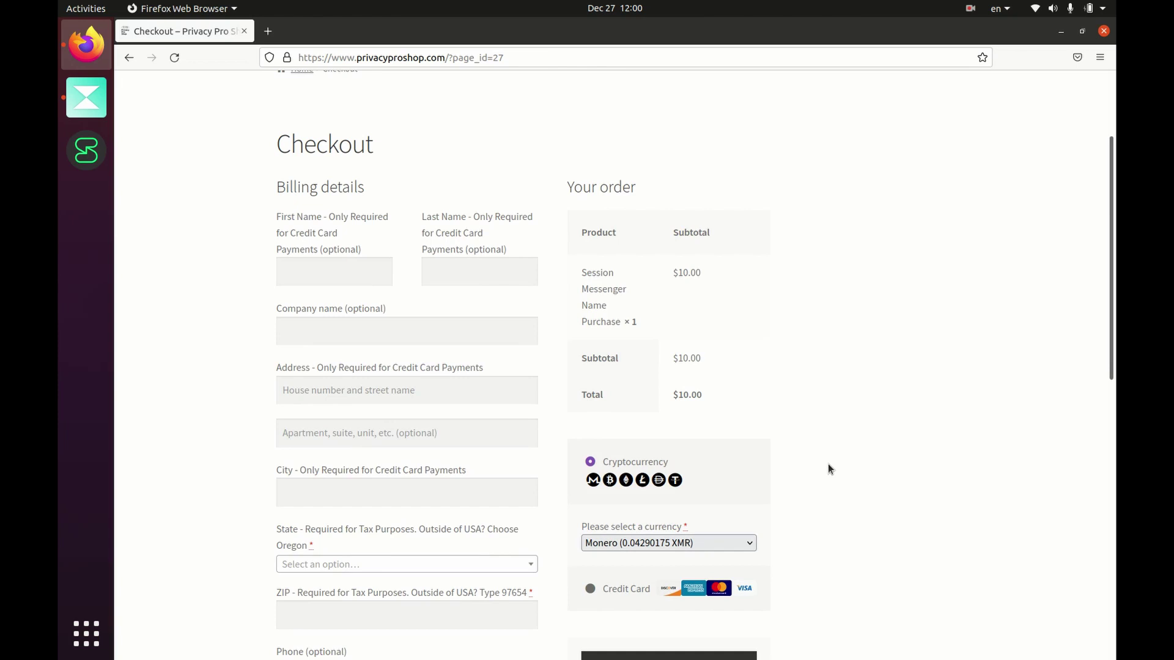
scroll(828, 469, "down", 2)
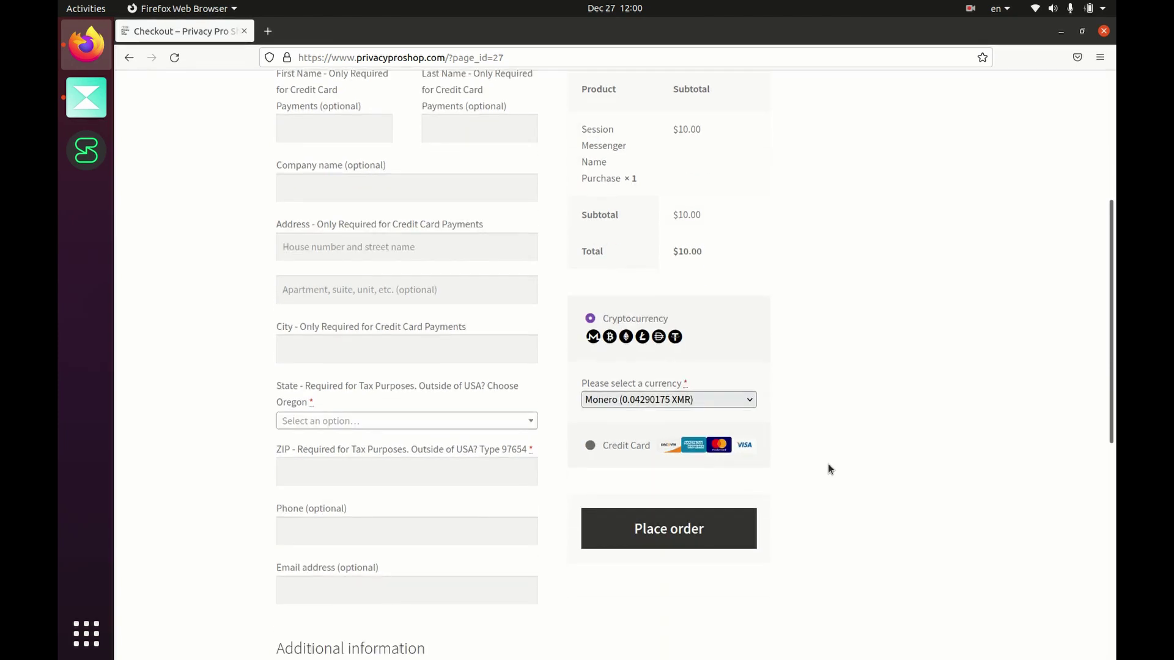
scroll(828, 469, "down", 1)
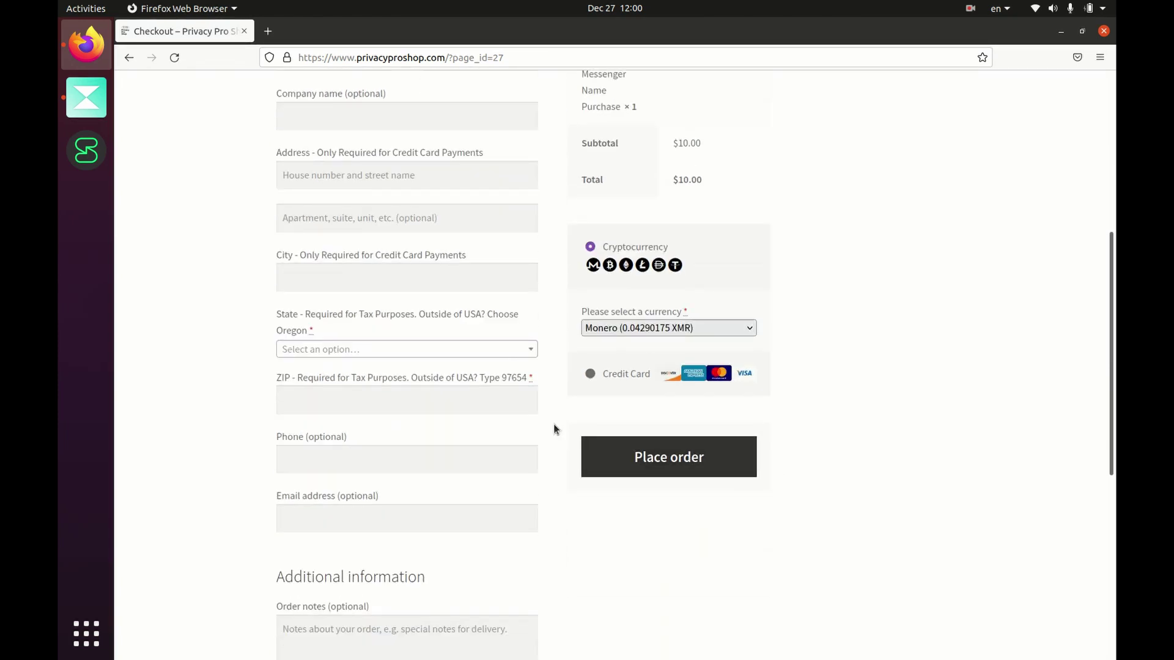
left_click(527, 353)
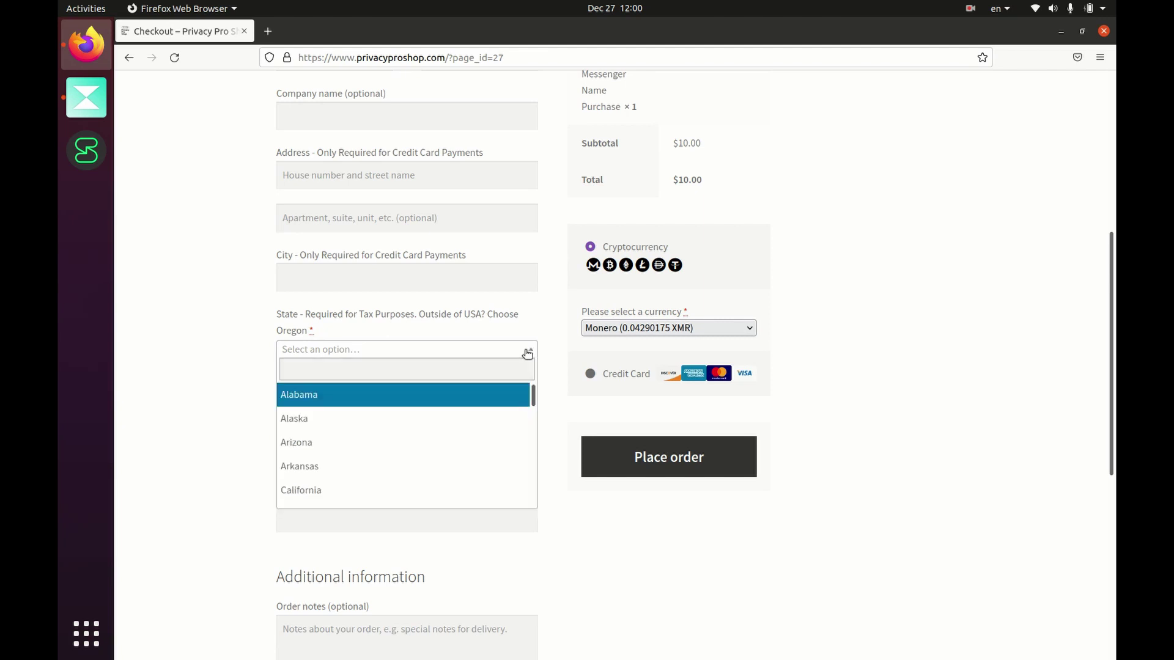
left_click(456, 445)
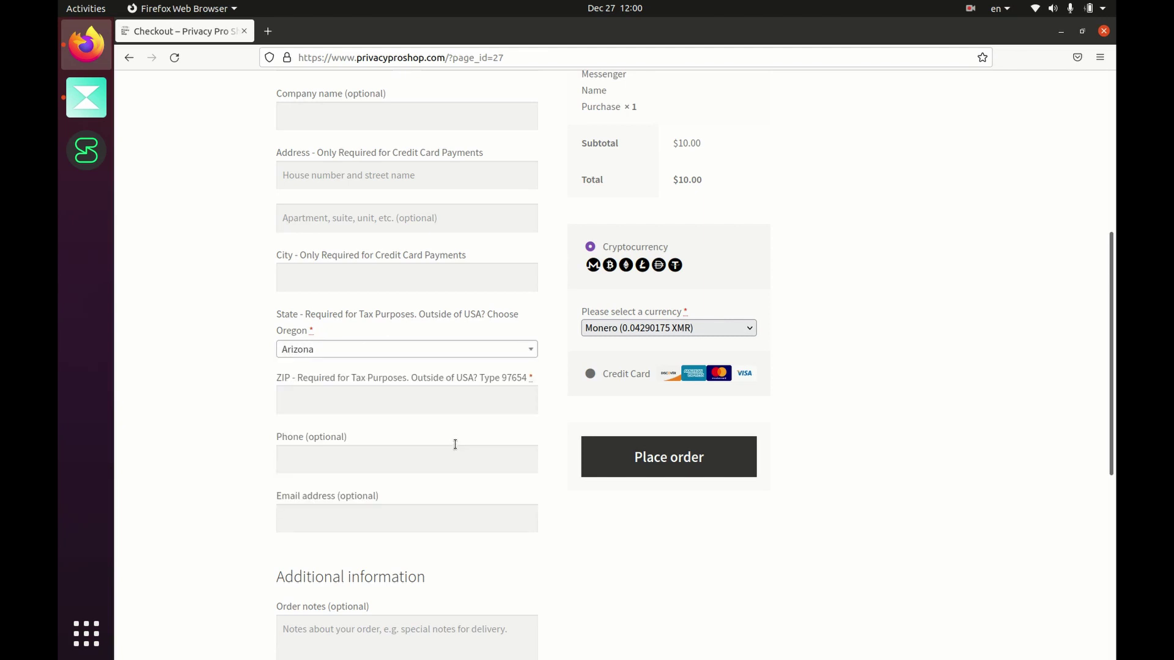
left_click(414, 396)
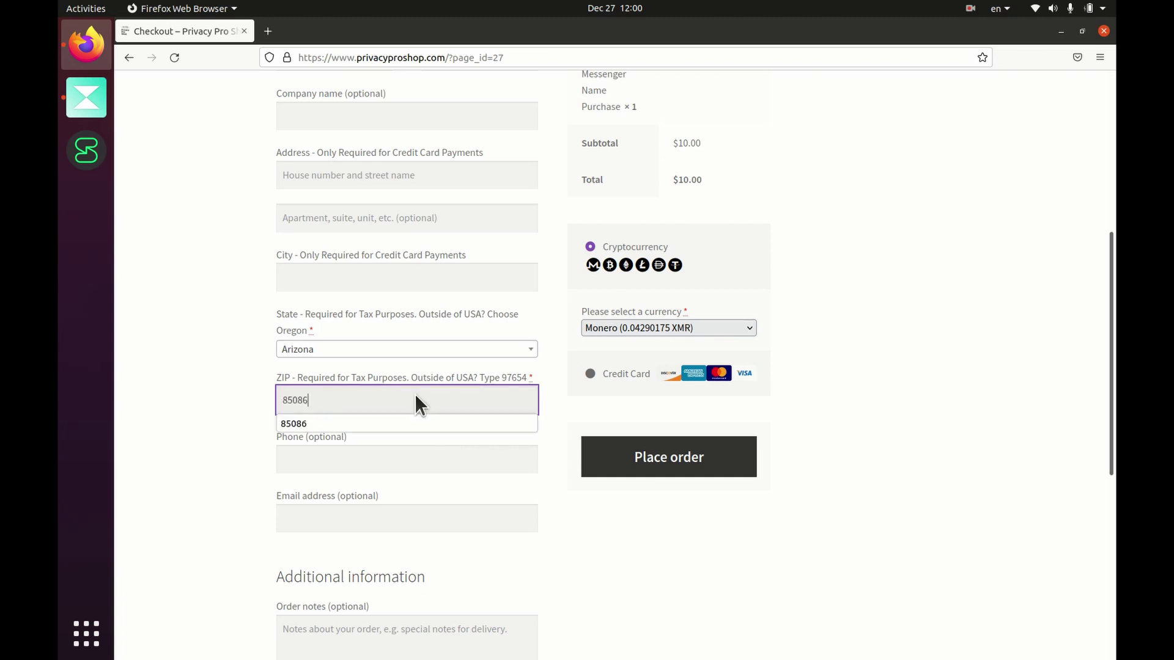
type("85086")
left_click(858, 289)
left_click(727, 382)
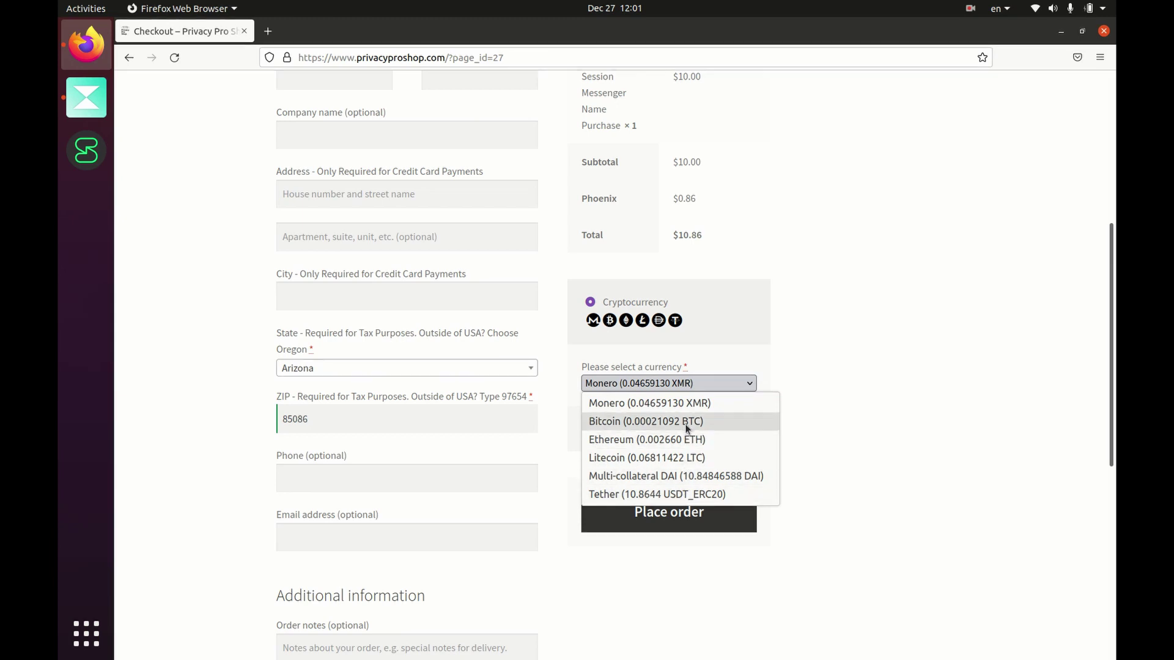
left_click(690, 404)
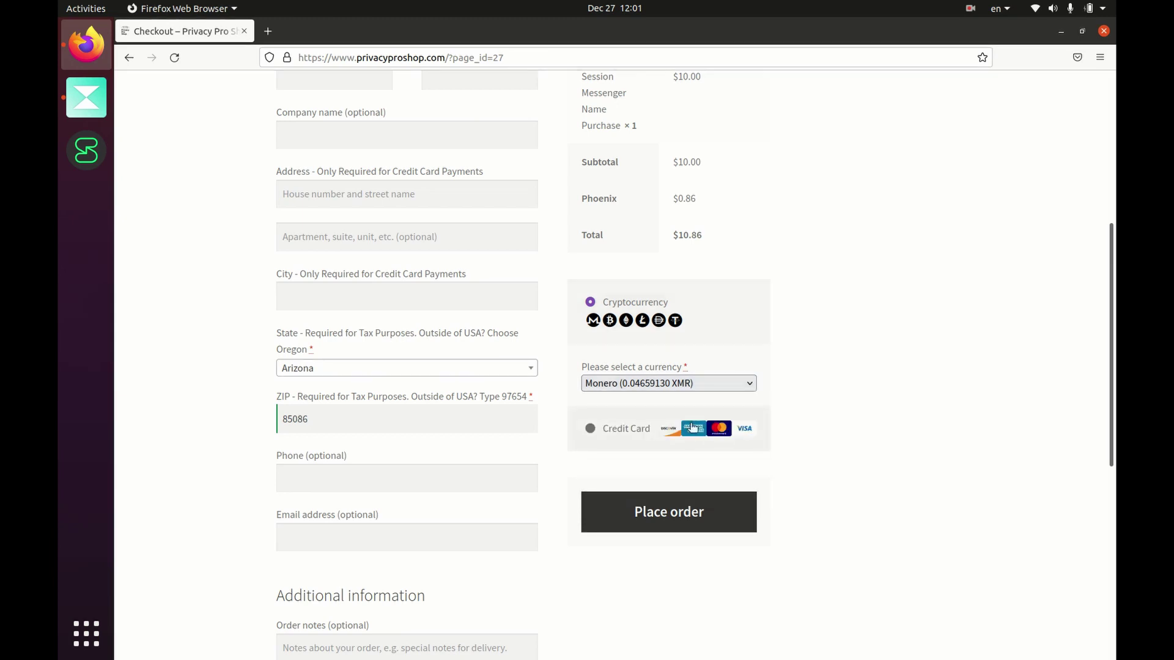
- Place the order, pay the XMR amount, and open the Session Name Registration Form link
left_click(663, 512)
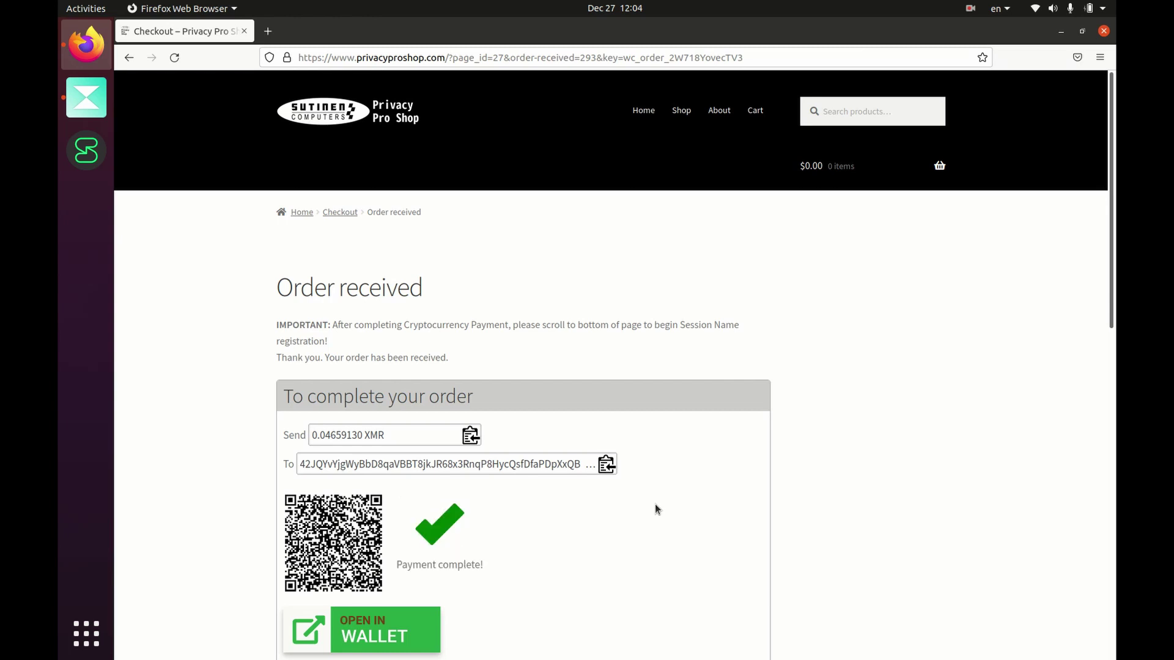
scroll(654, 504, "down", 4)
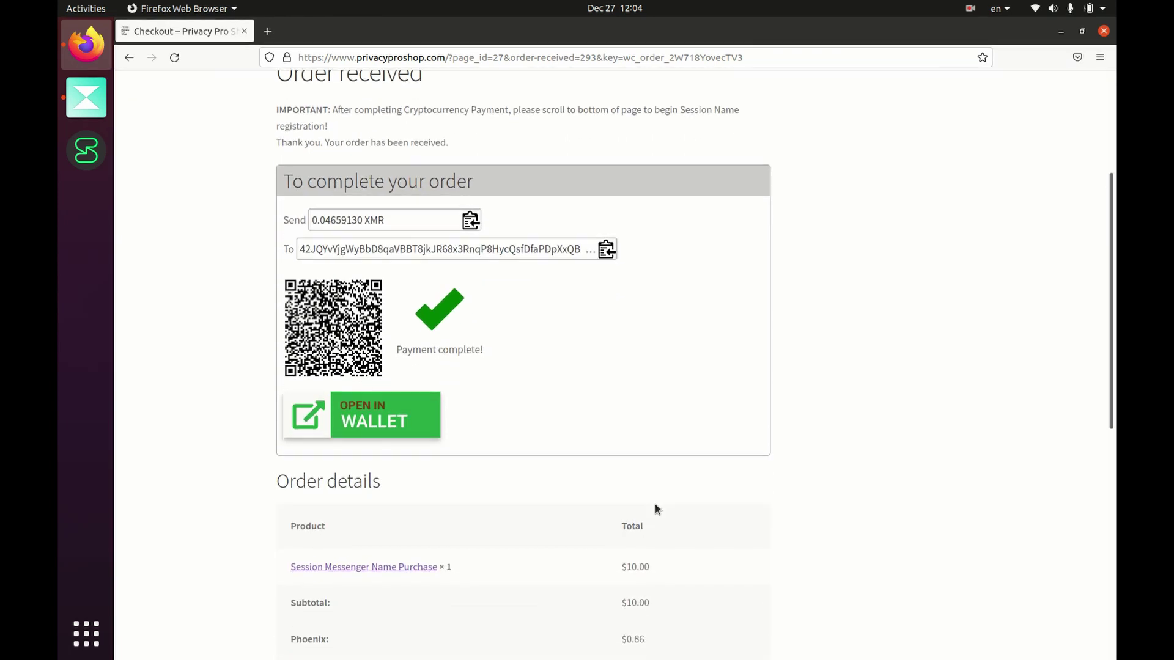
scroll(655, 504, "down", 3)
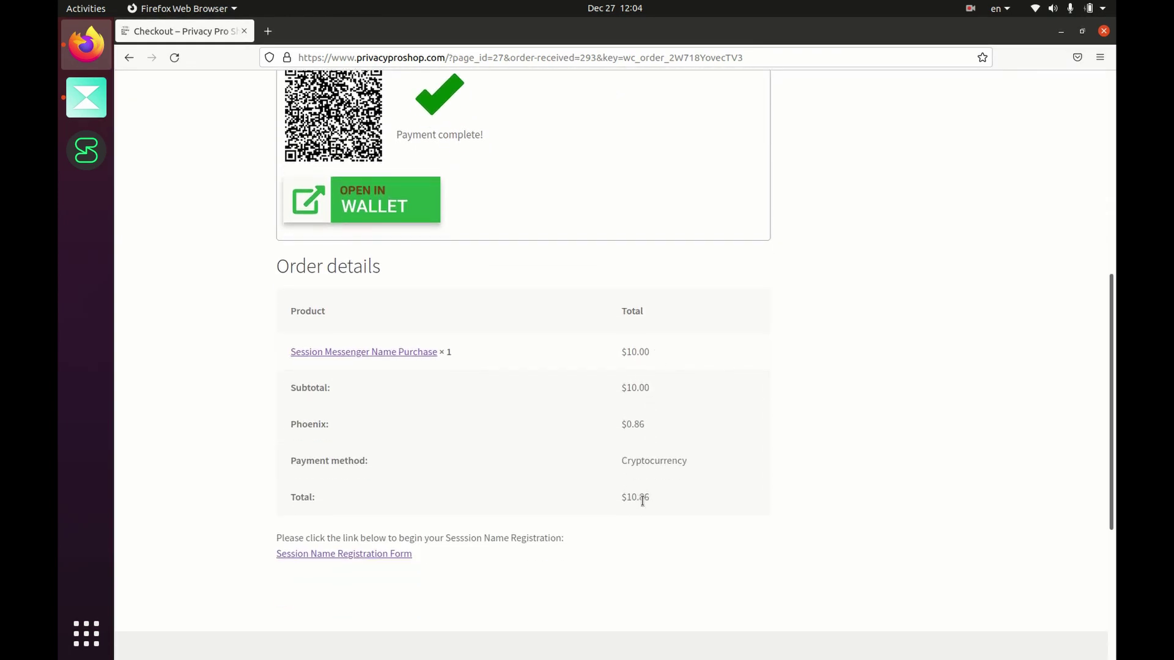
left_click(355, 554)
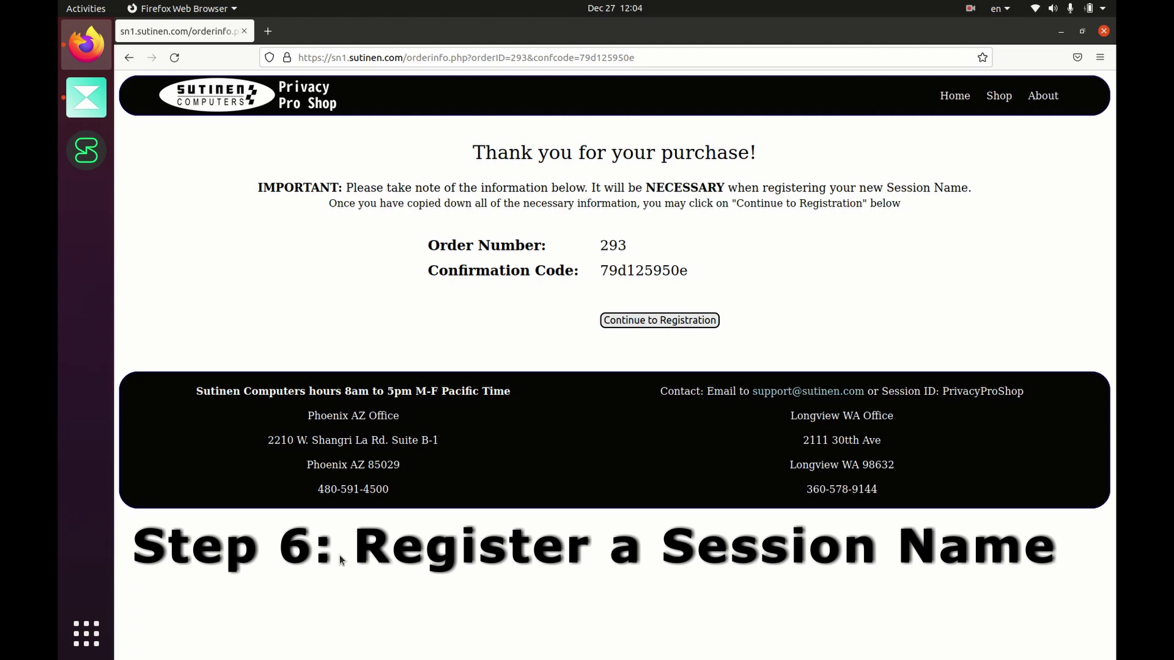
- Enter 'ee' as the desired Session name, confirming it is available
left_click(653, 321)
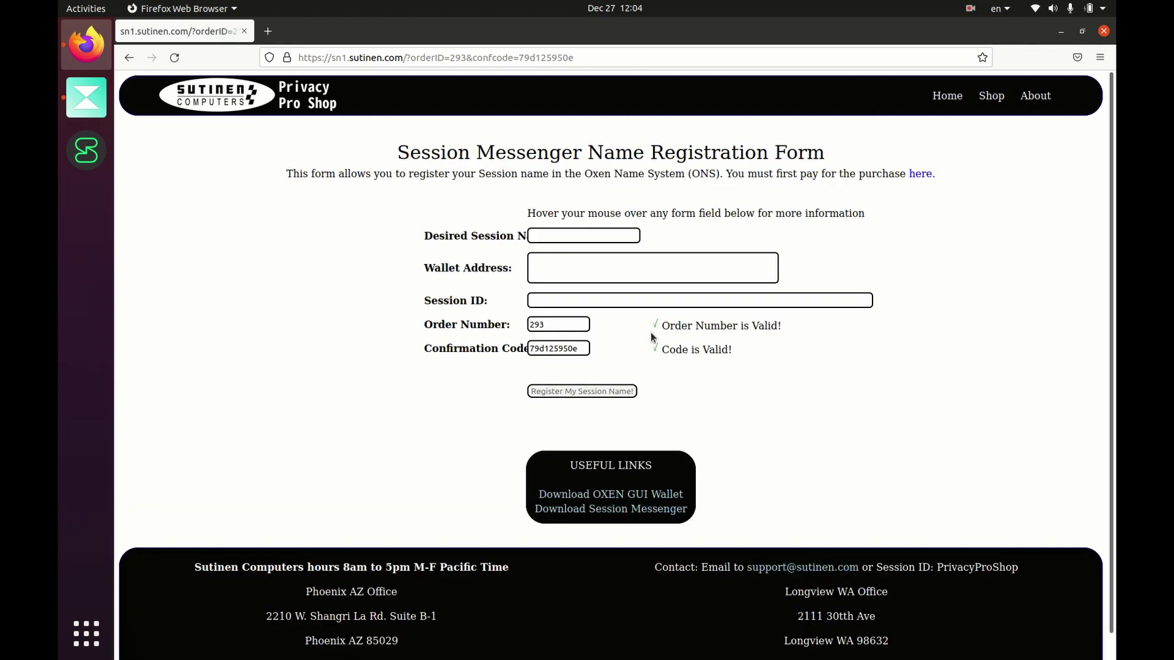
mouse_move(555, 239)
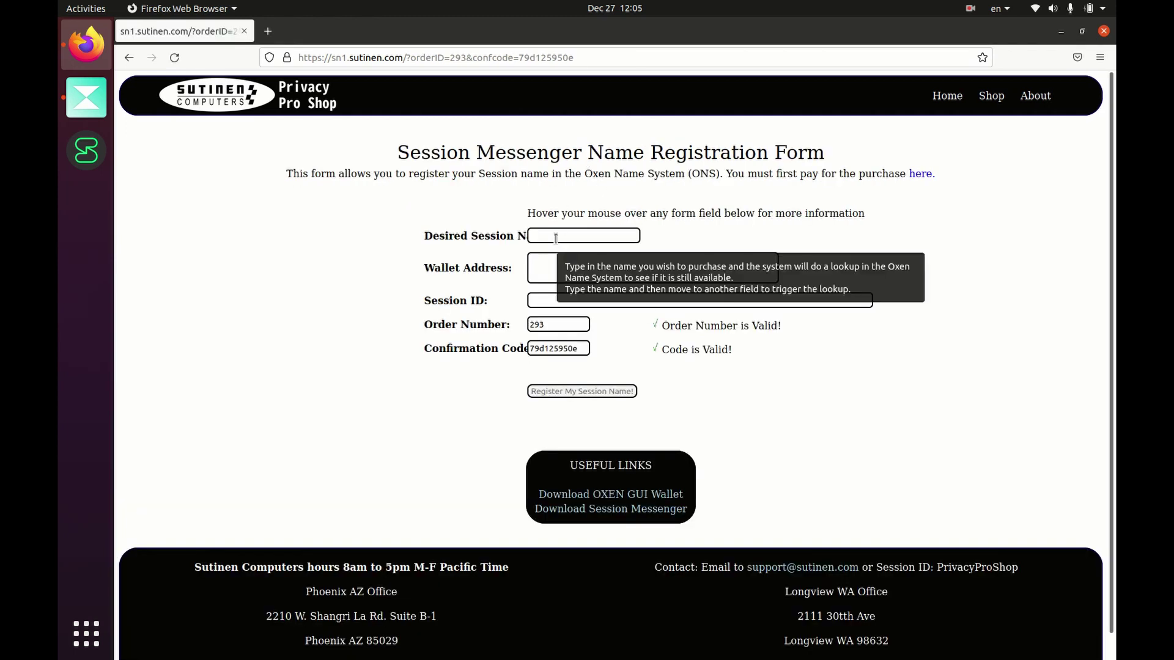
left_click(556, 238)
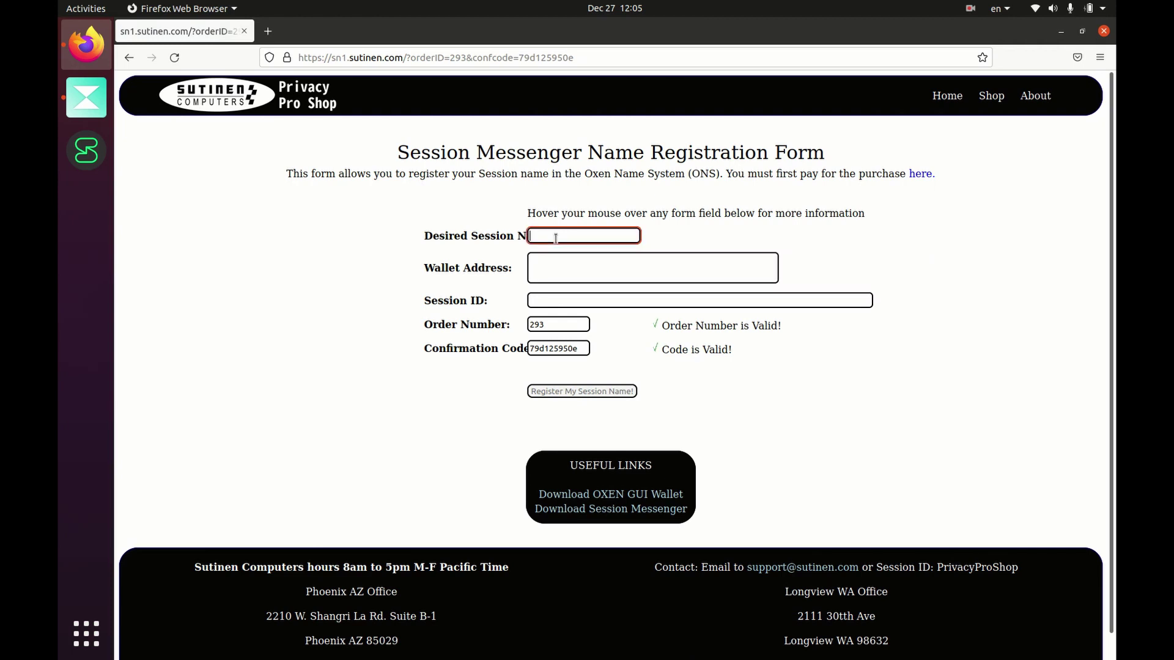
type("ee")
left_click(578, 261)
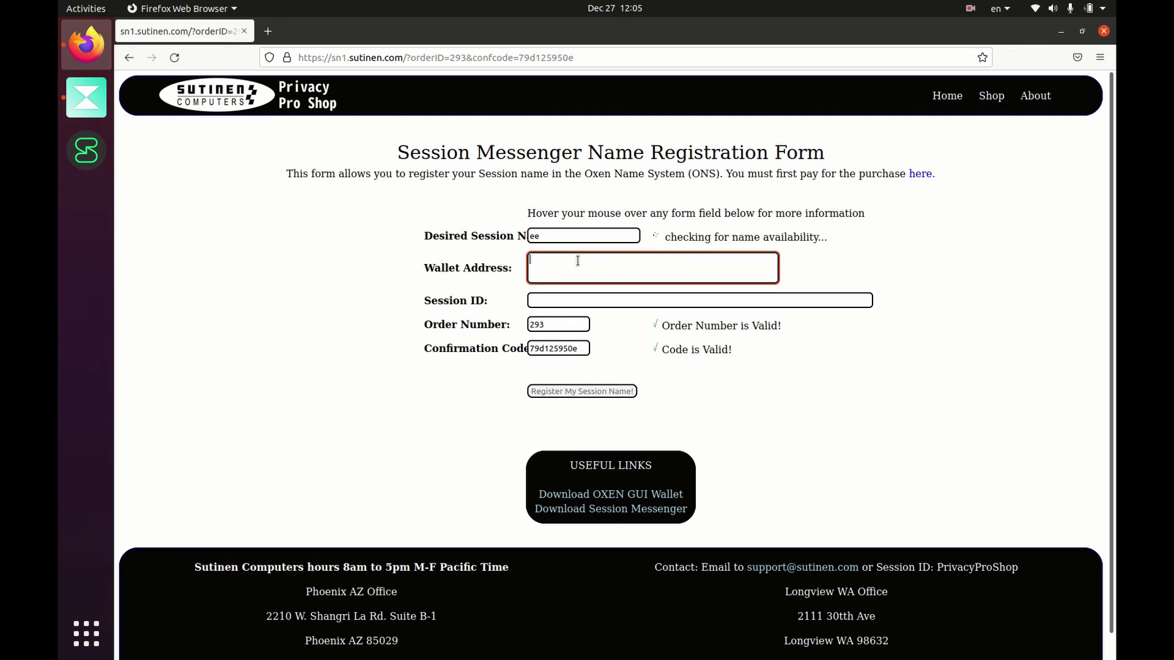
mouse_move(577, 261)
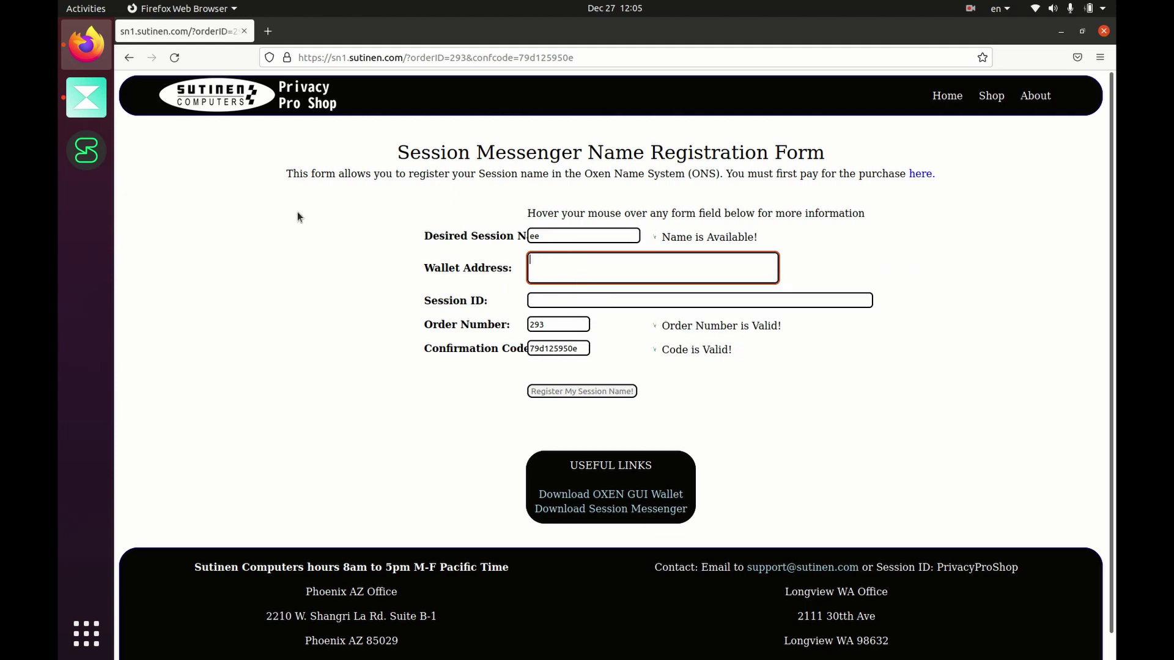
- Copy the Oxen wallet address and paste it into the form's Wallet Address field
left_click(94, 104)
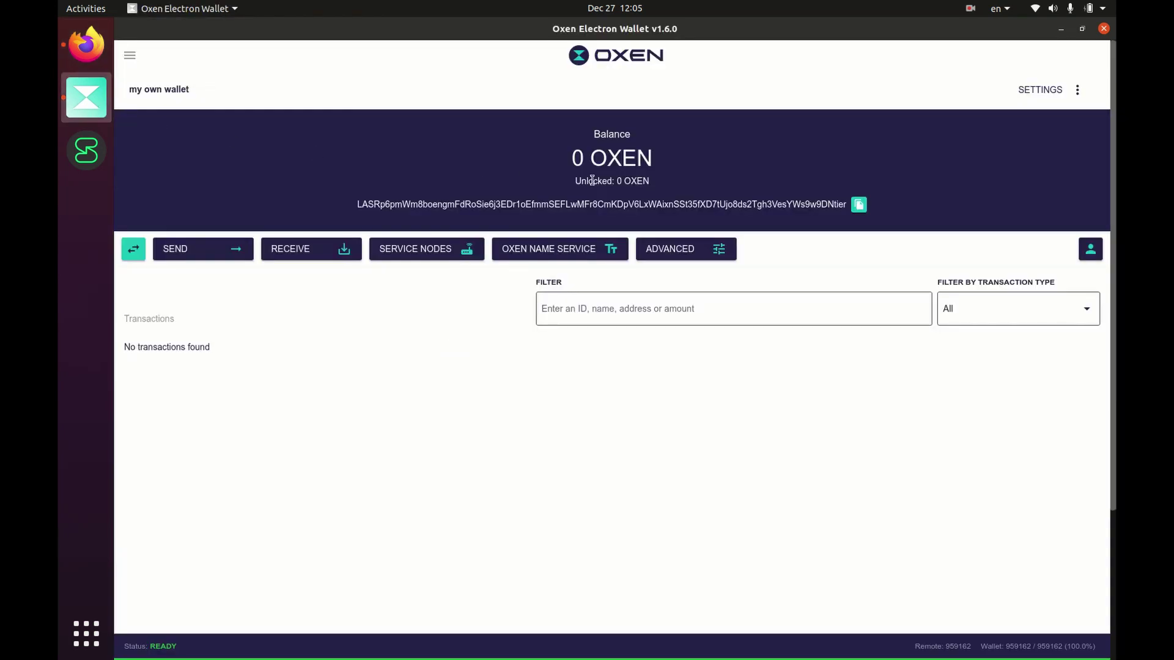
left_click(859, 206)
left_click(87, 60)
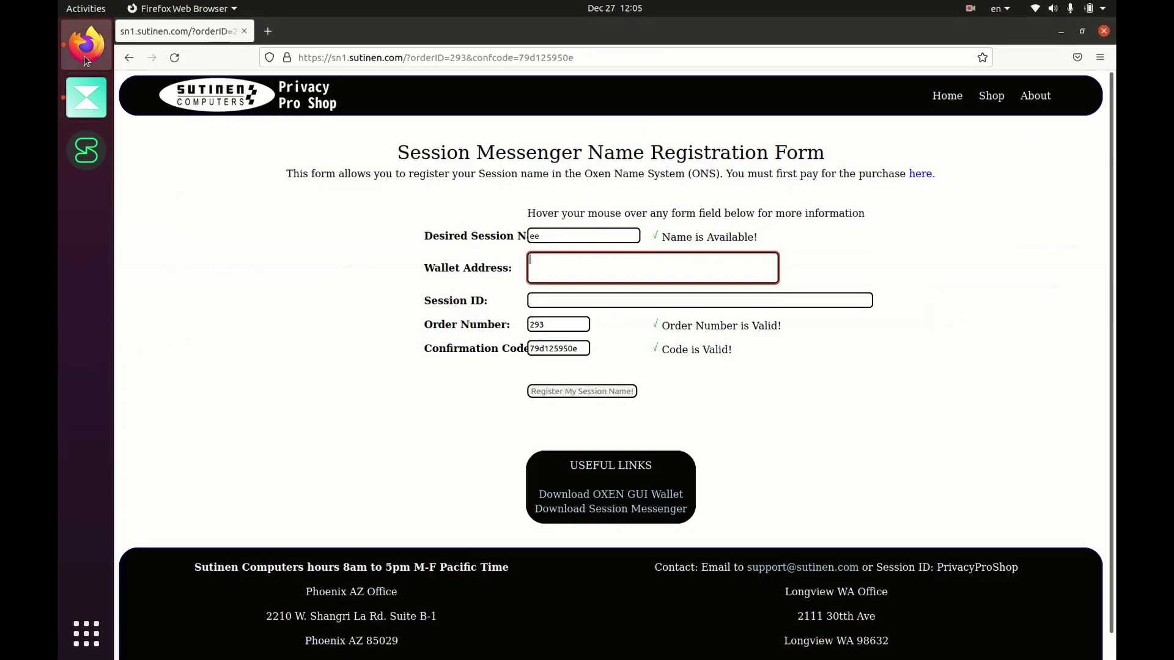
right_click(564, 268)
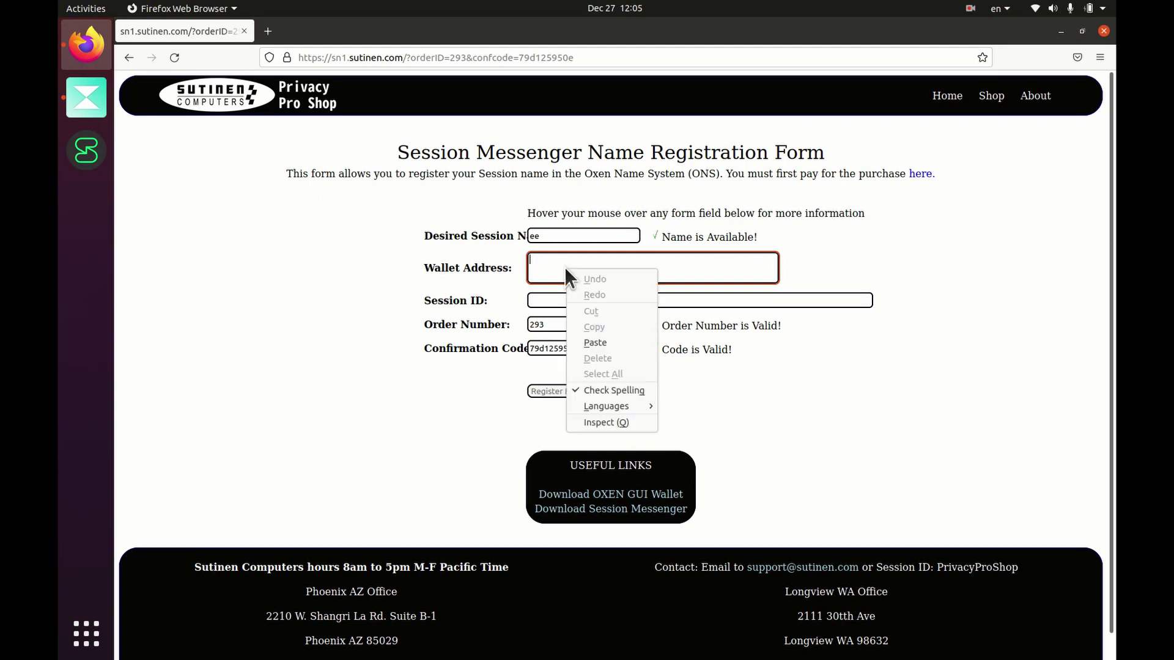
left_click(594, 343)
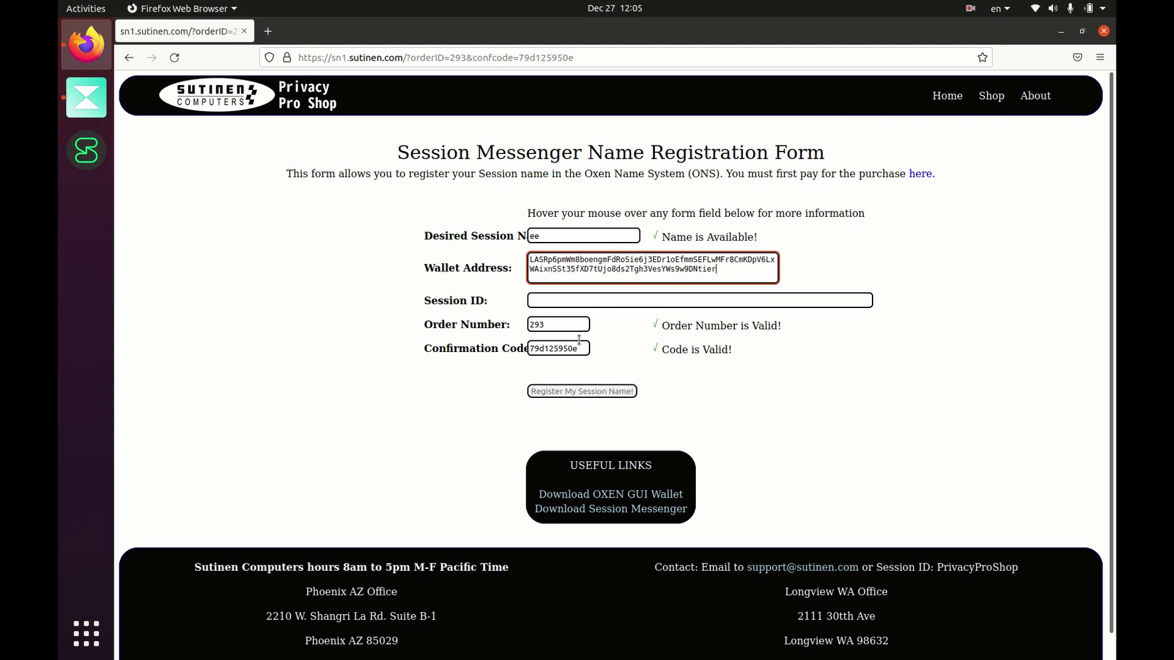
- Copy your Session ID from the Session profile and paste it into the form's Session ID field
left_click(97, 159)
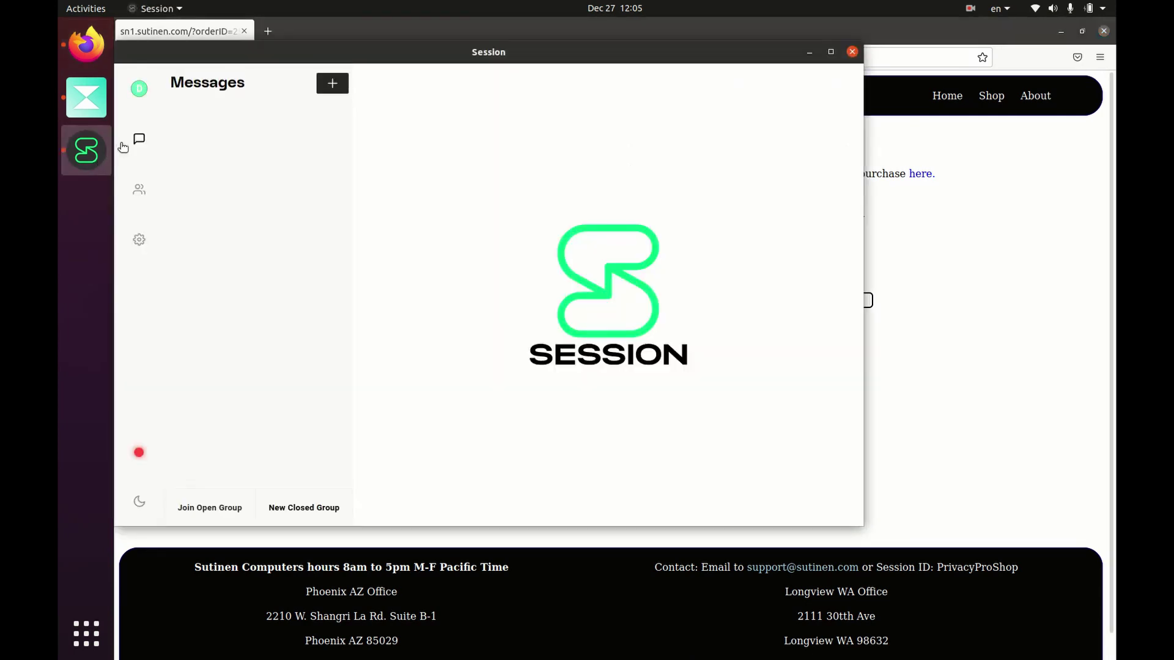
left_click(140, 90)
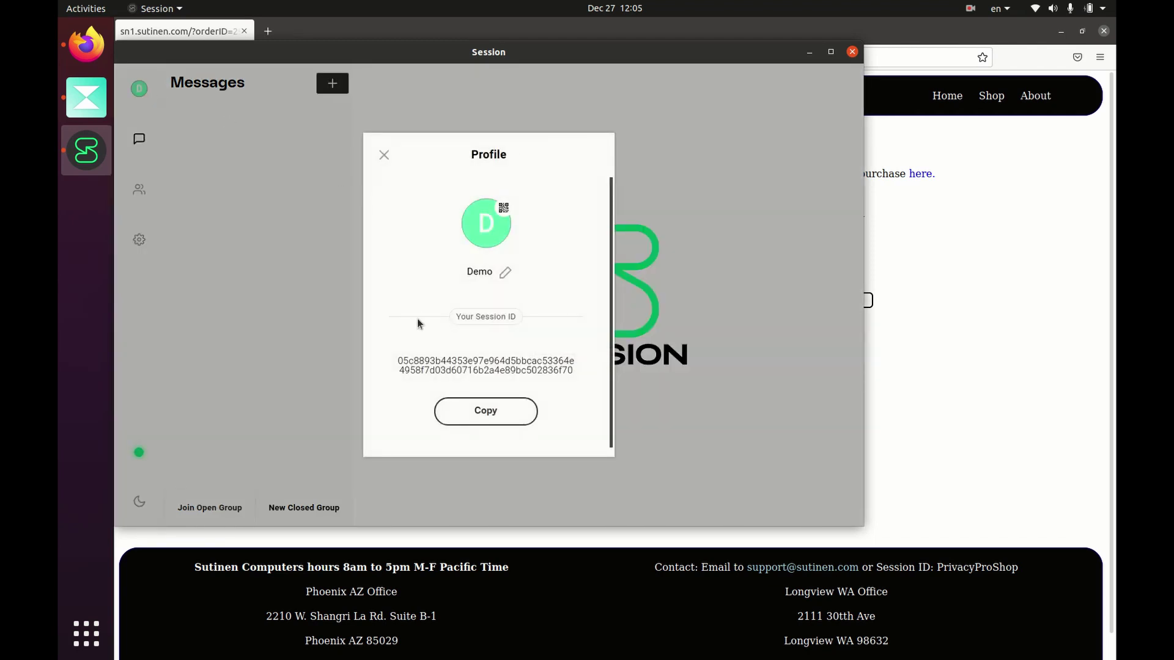
left_click(473, 412)
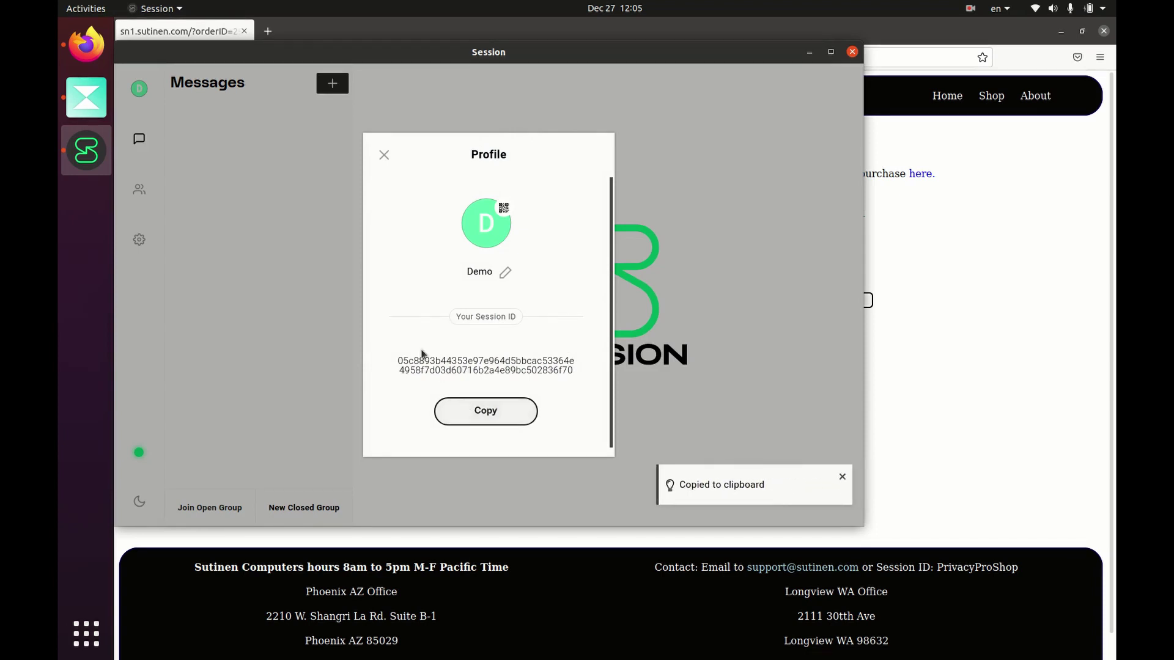
left_click(85, 58)
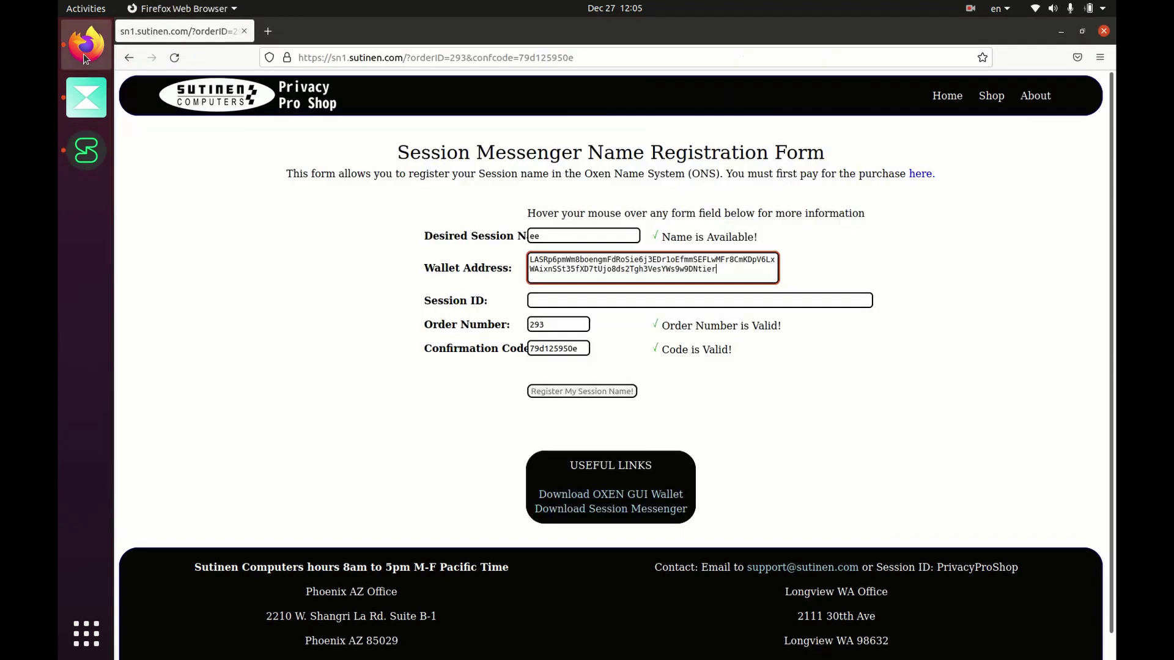
left_click(531, 299)
right_click(536, 299)
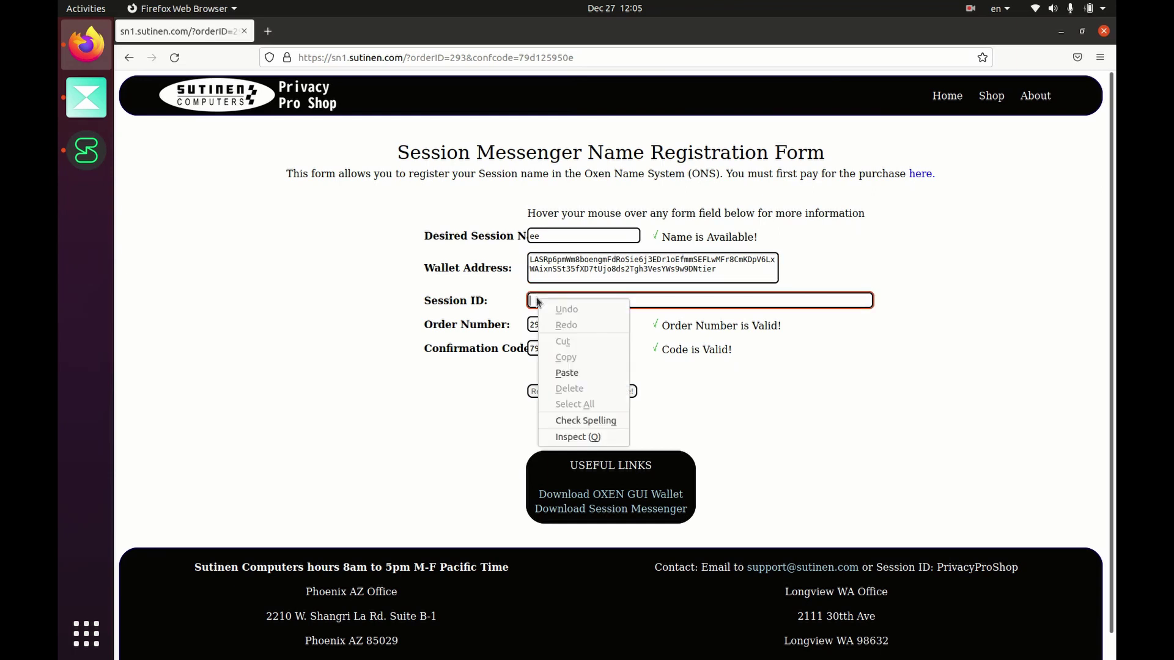
left_click(564, 372)
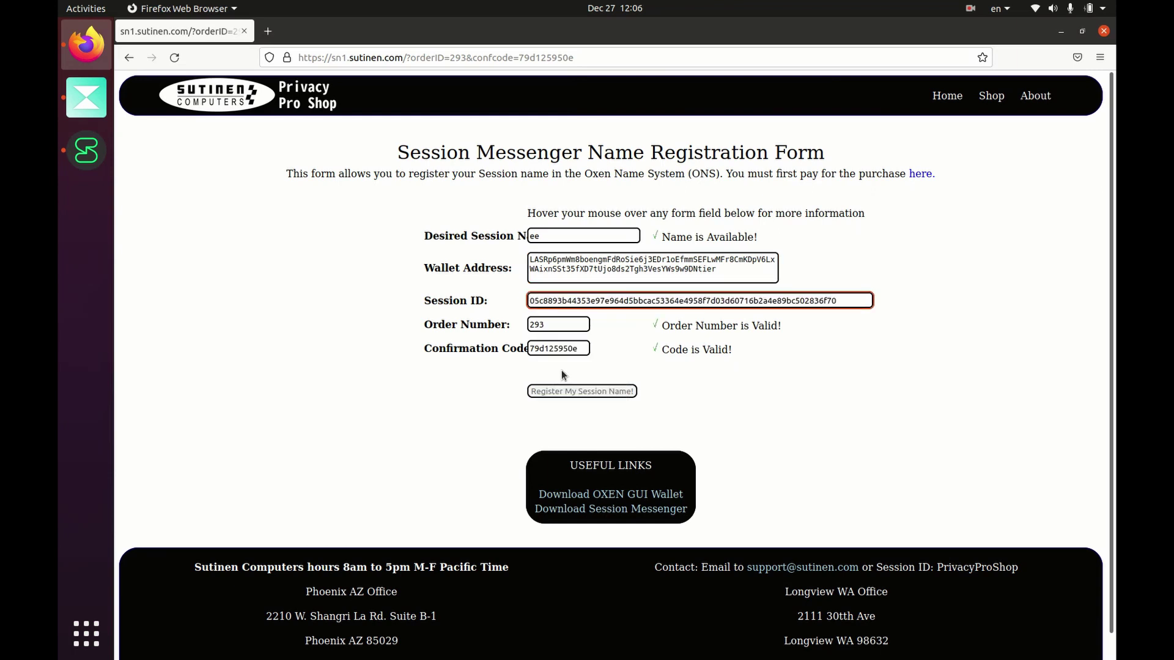
- Validate the filled form and submit it with Register My Session Name!
left_click(556, 325)
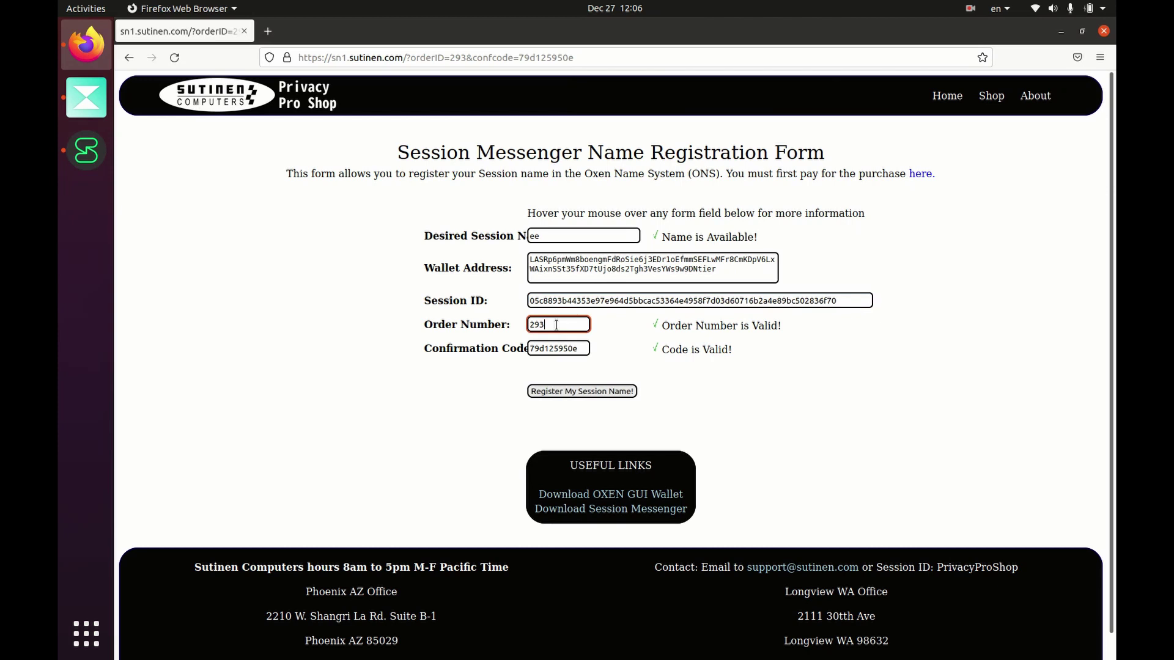
mouse_move(555, 342)
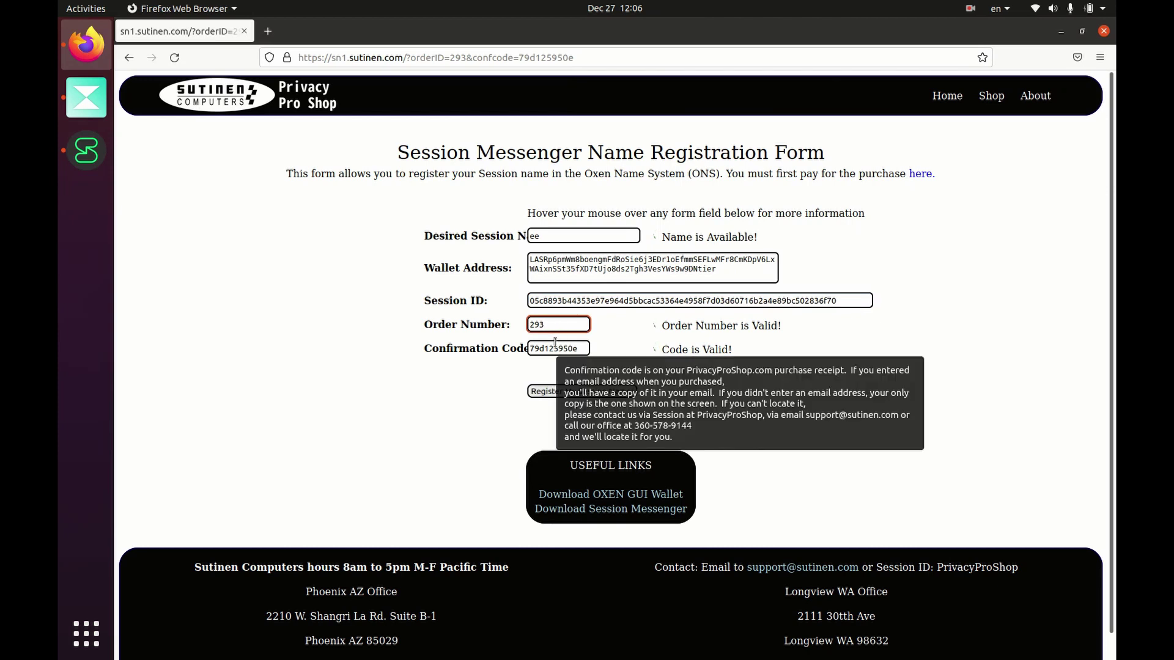
left_click(552, 391)
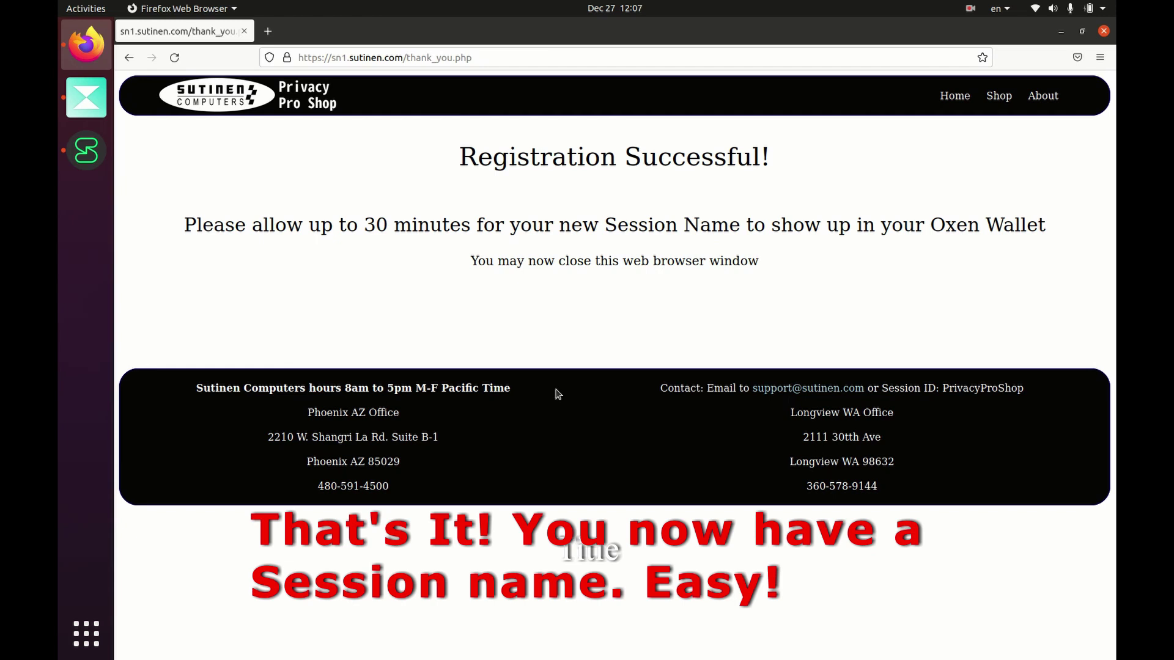
- Show the ONS names owned by this wallet in Oxen Name Service's My ONS list
left_click(92, 103)
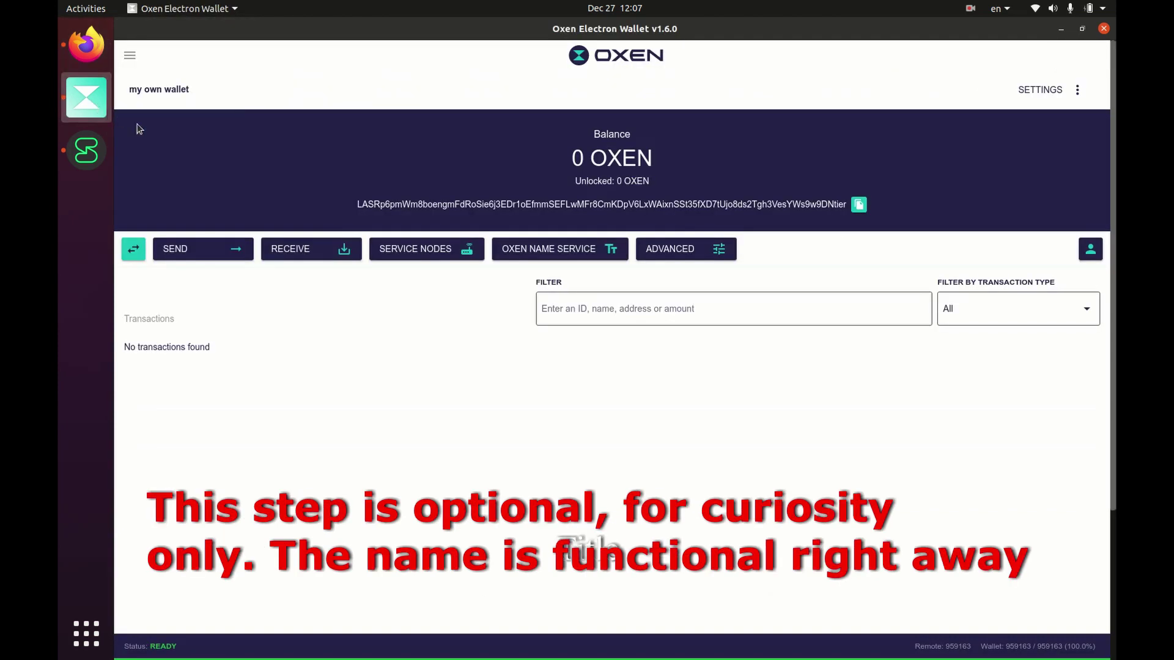
left_click(525, 251)
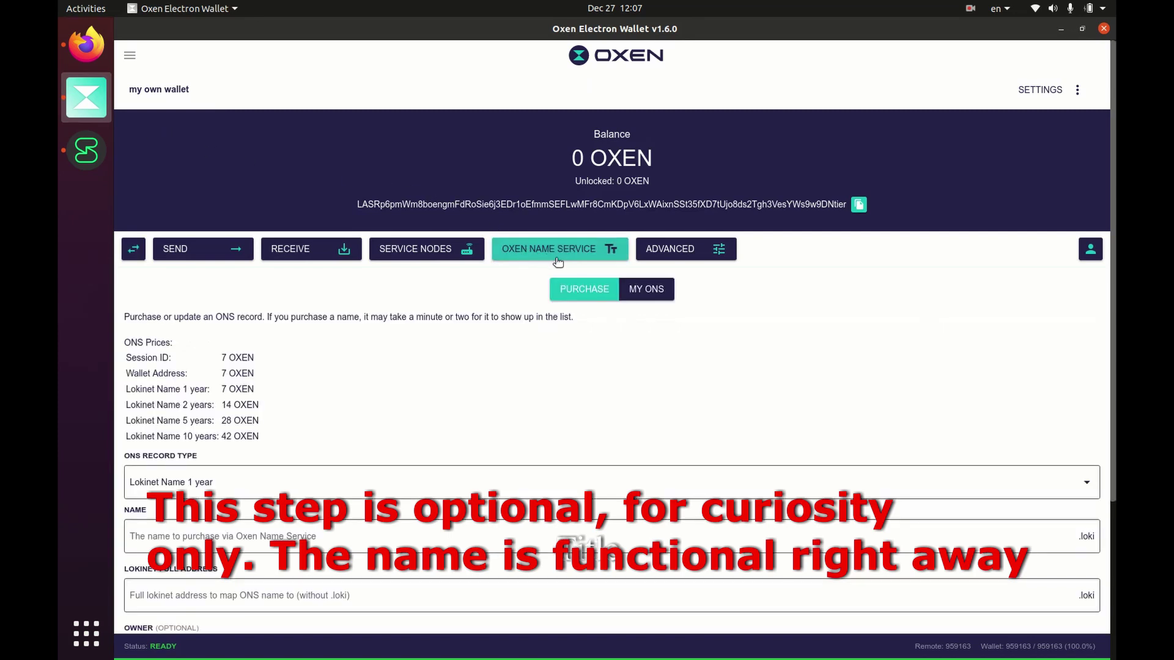
left_click(648, 291)
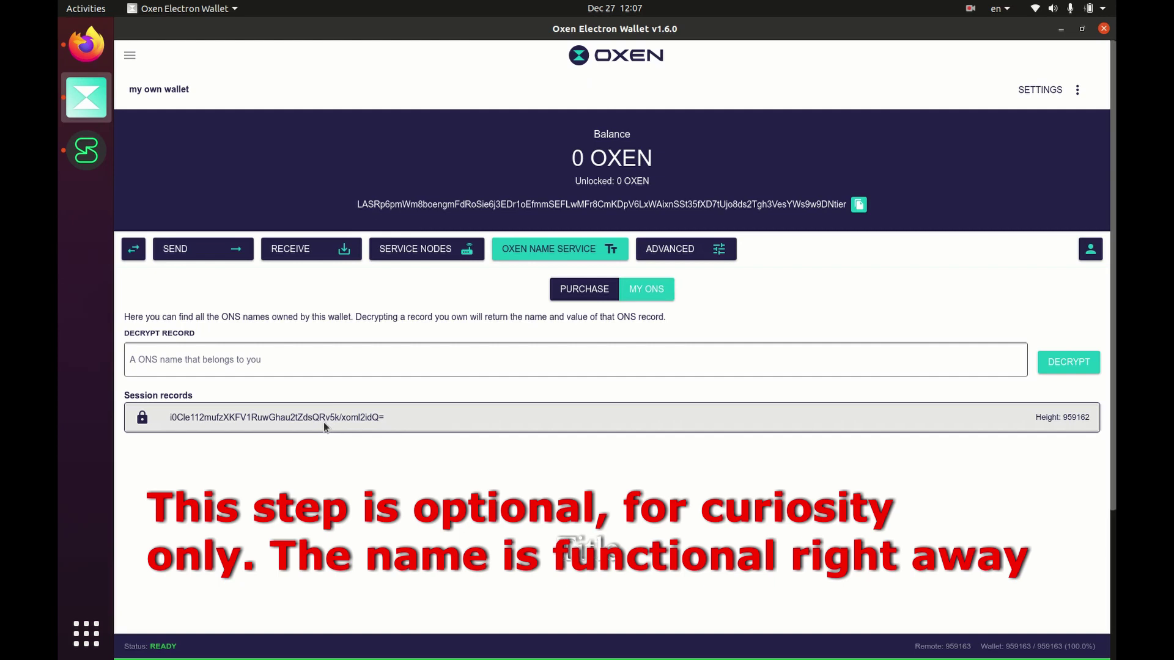
- Decrypt the ee Session record to reveal its linked Session ID
left_click(347, 362)
type("ee")
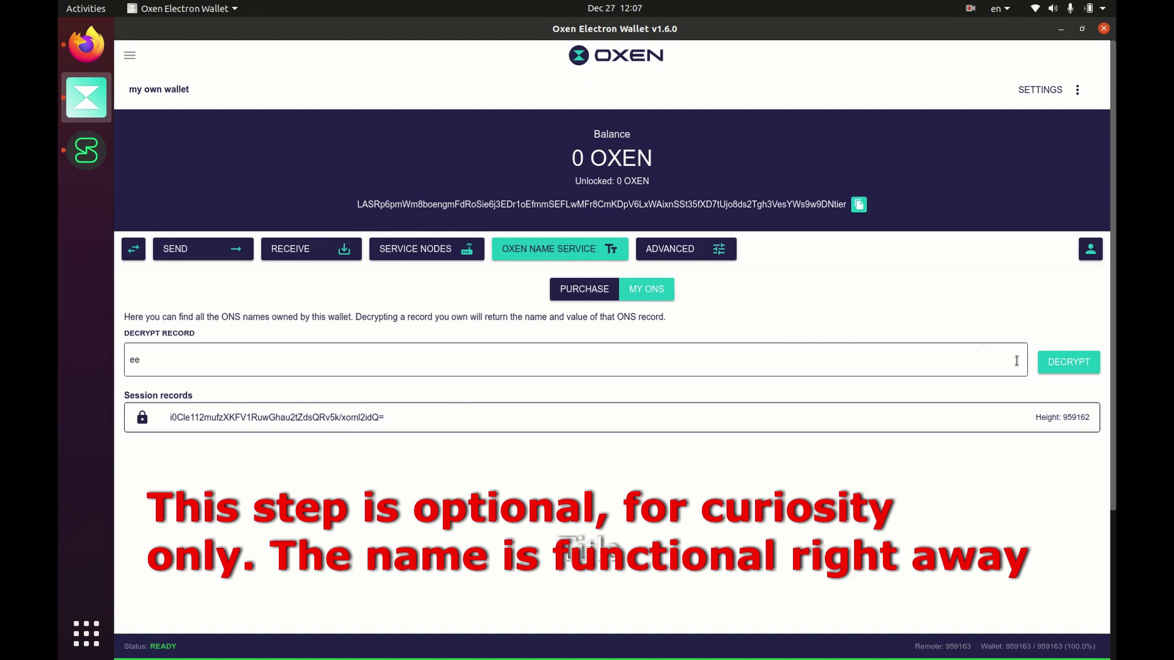
left_click(1043, 367)
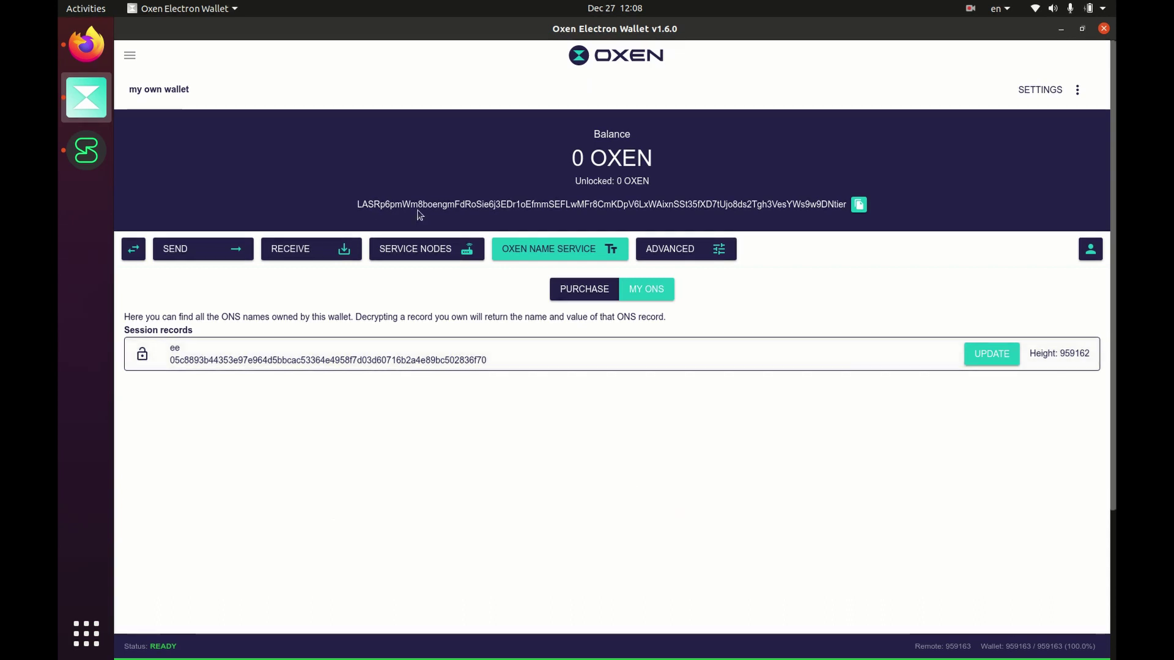
- In Session, start a new conversation with ONS name ee, resolving to Note to Self
left_click(86, 151)
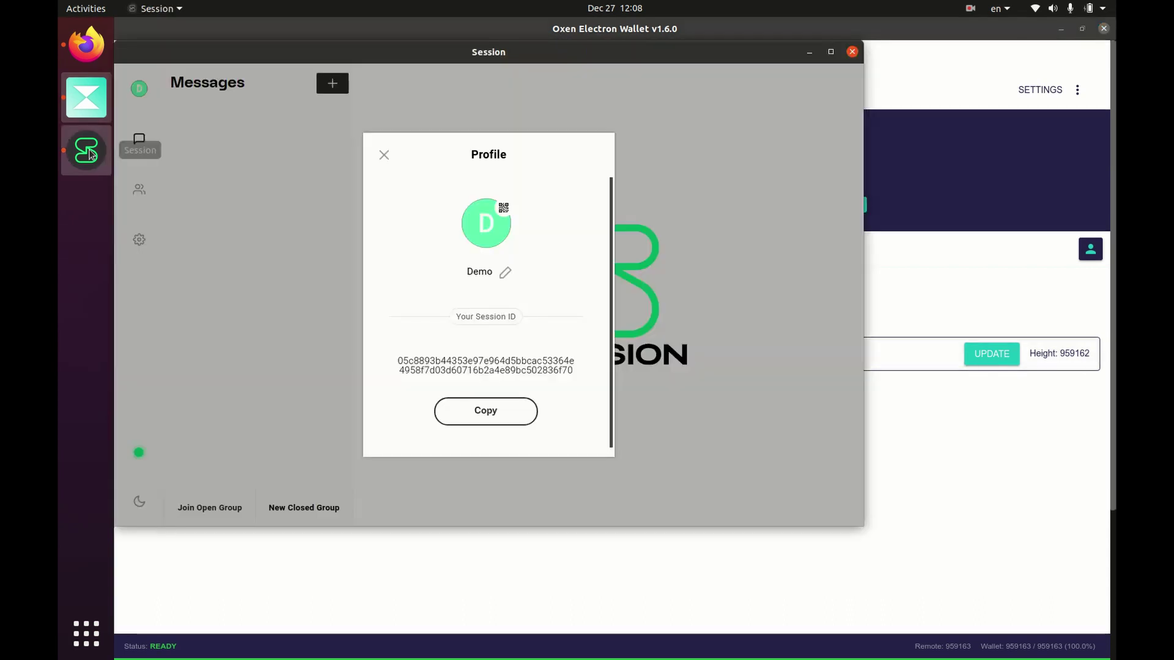
left_click(384, 155)
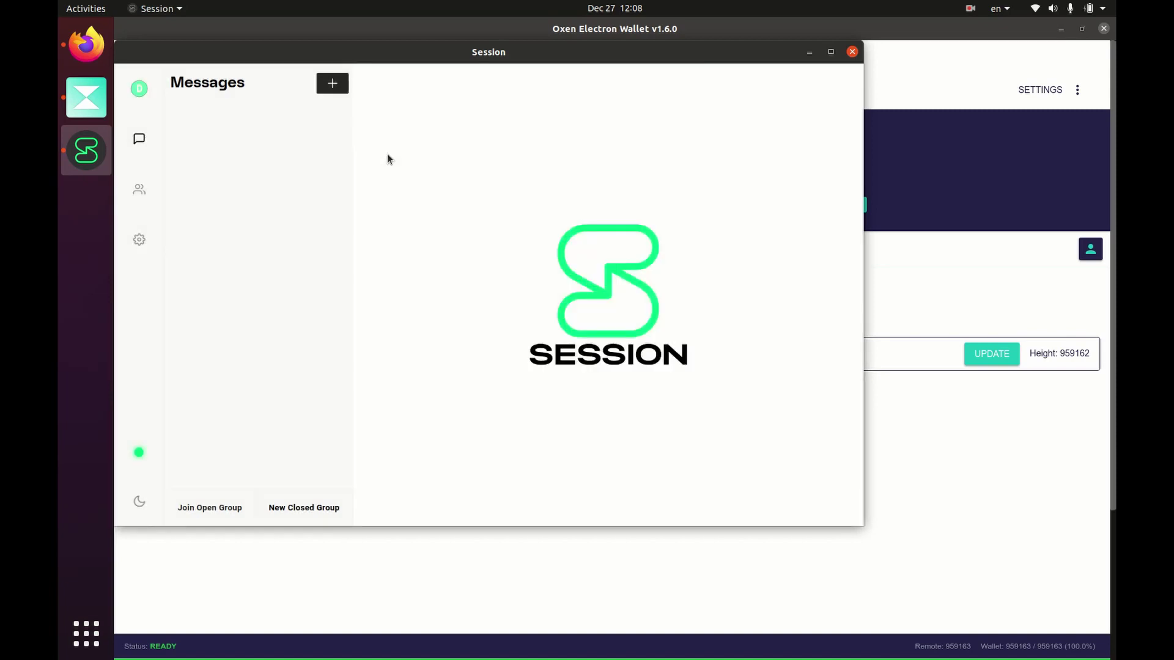
left_click(336, 93)
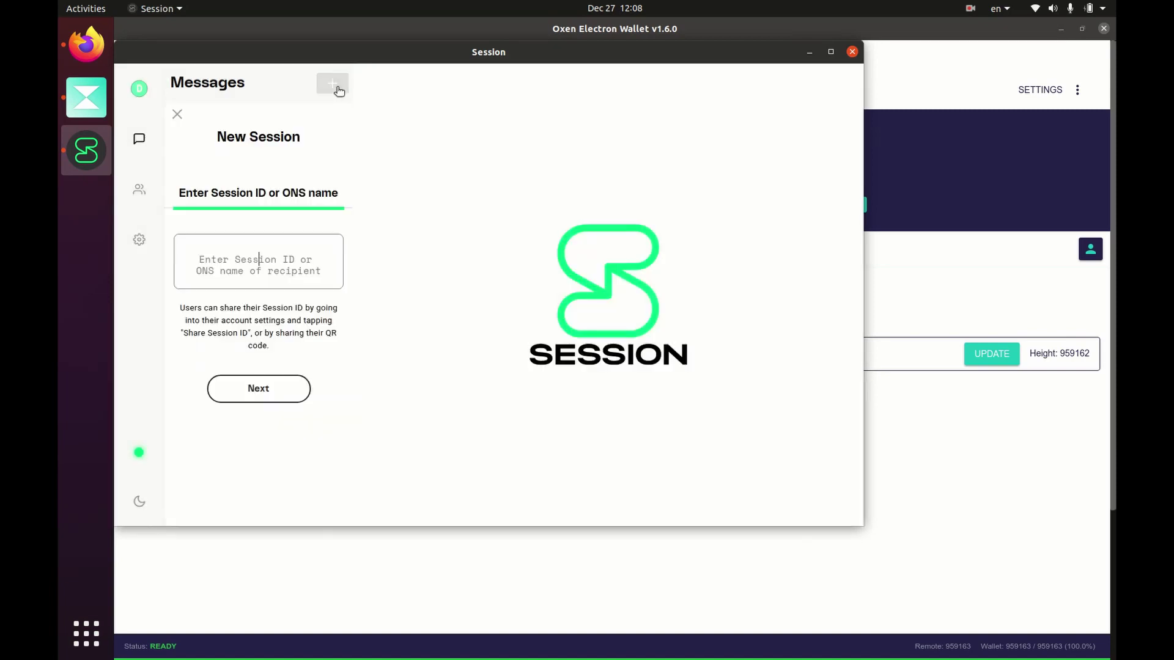
type("ee")
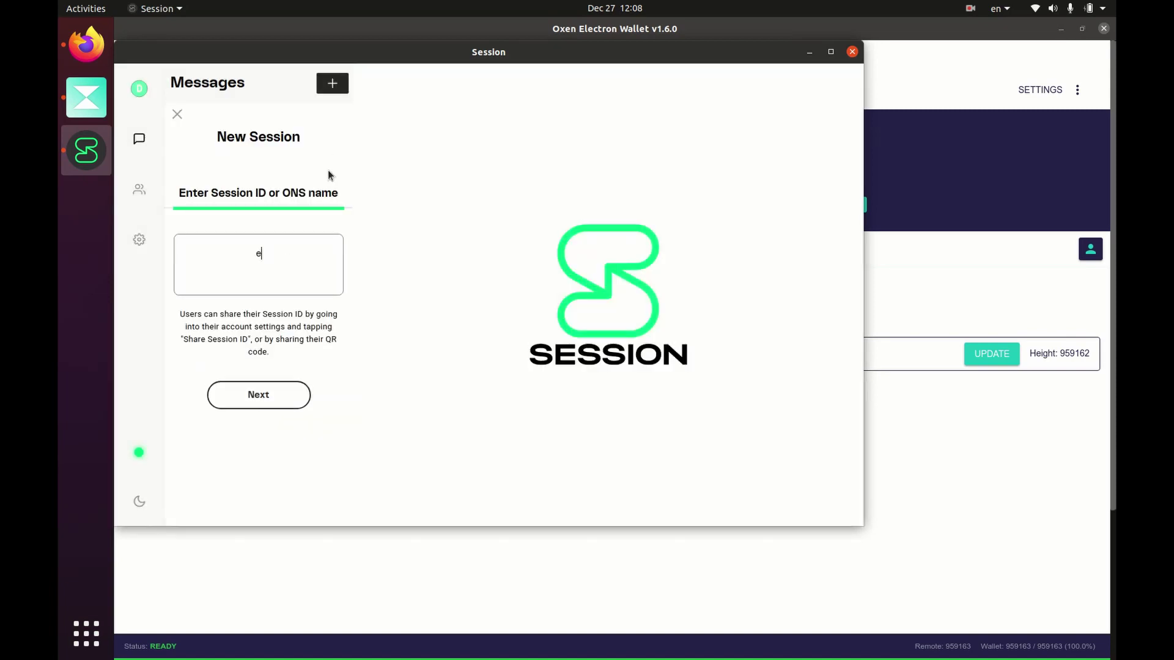
left_click(272, 390)
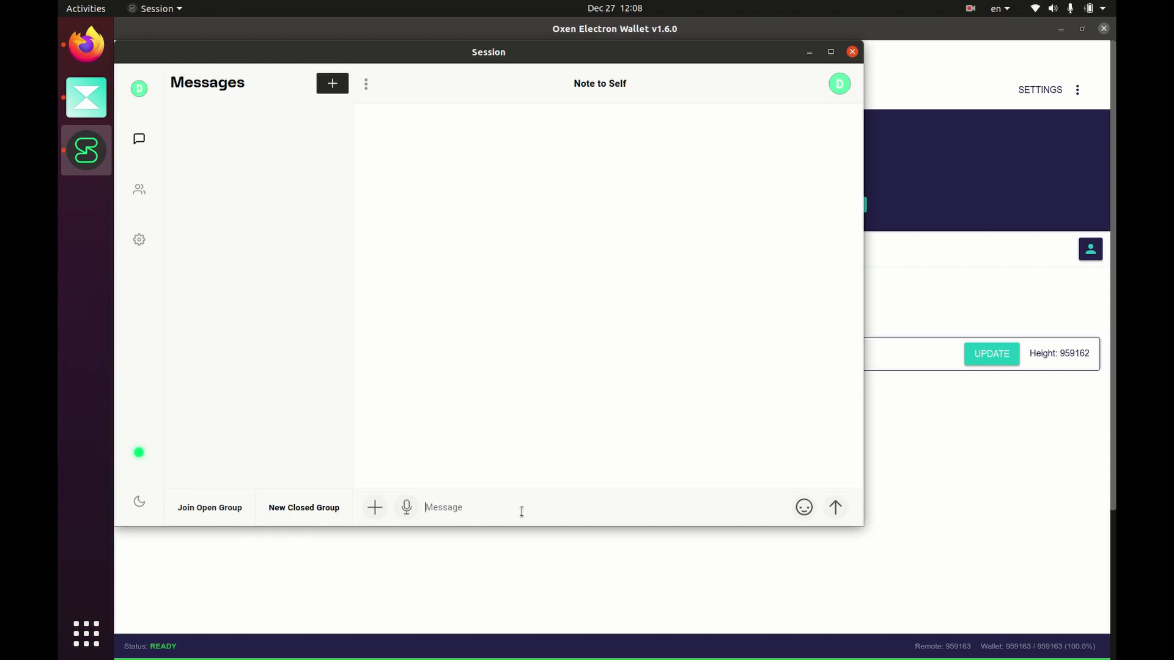
- Send 'This is my new Session ID name EE' in the Note to Self conversation
type("This is my new Session ID name EE")
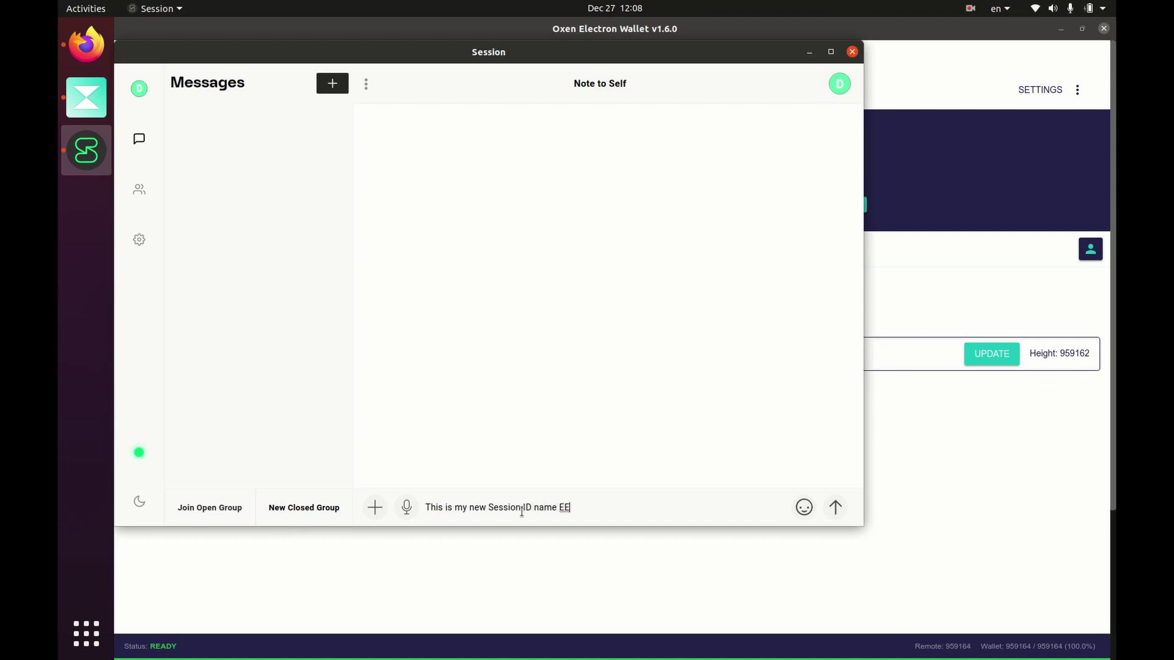
key("Return")
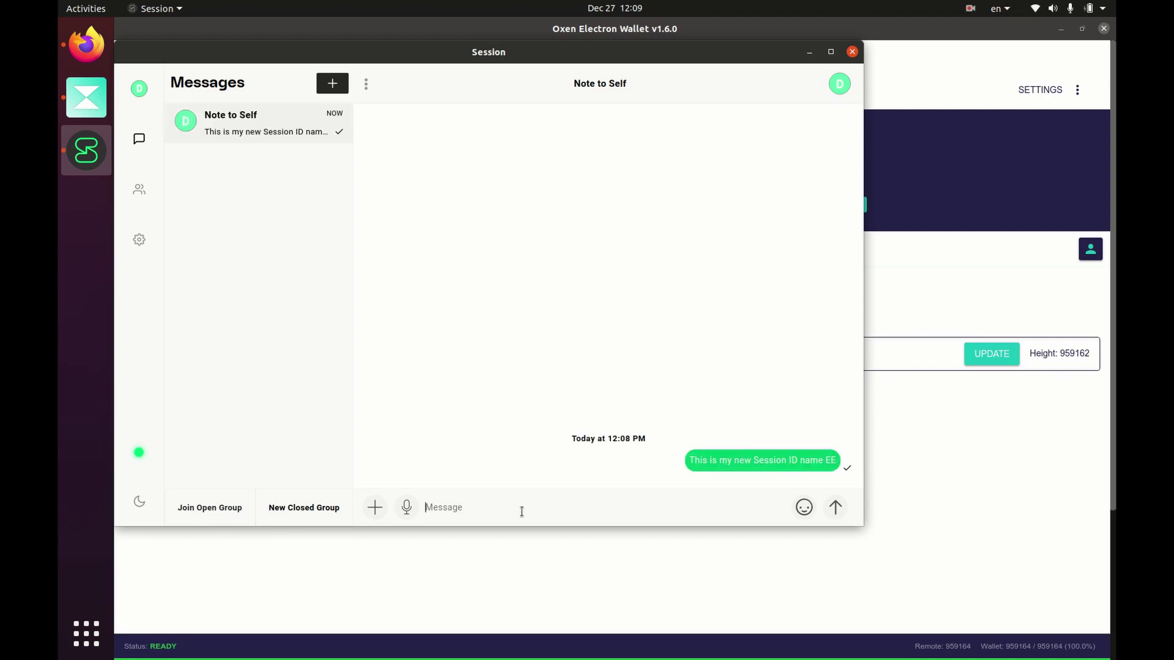